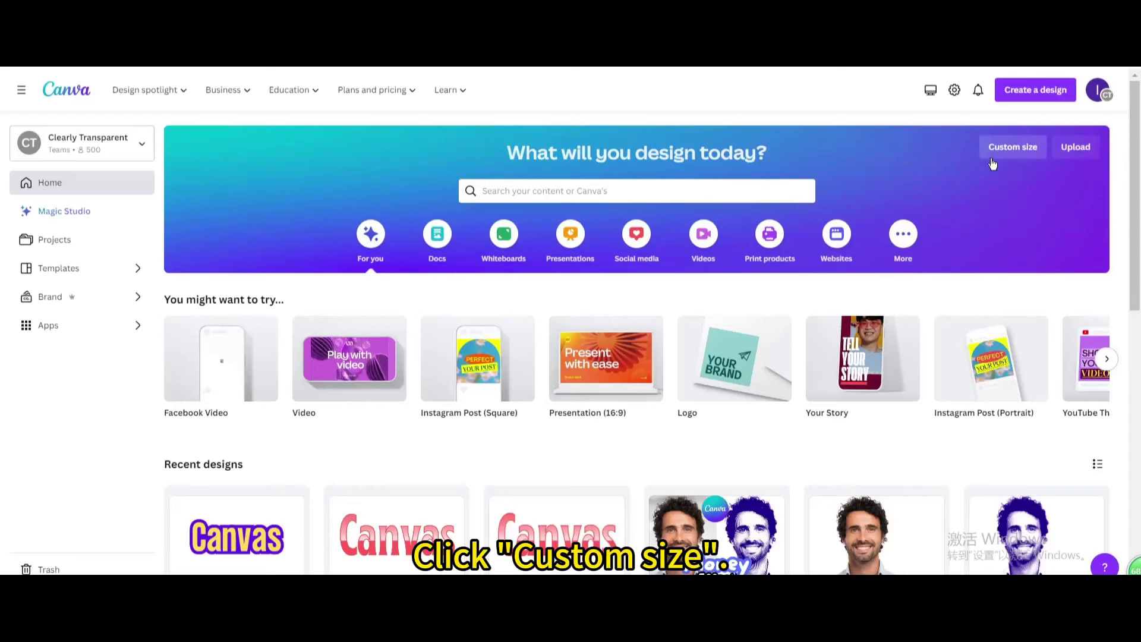
Create a new custom-size design measuring 1080 × 720 px
click(1013, 147)
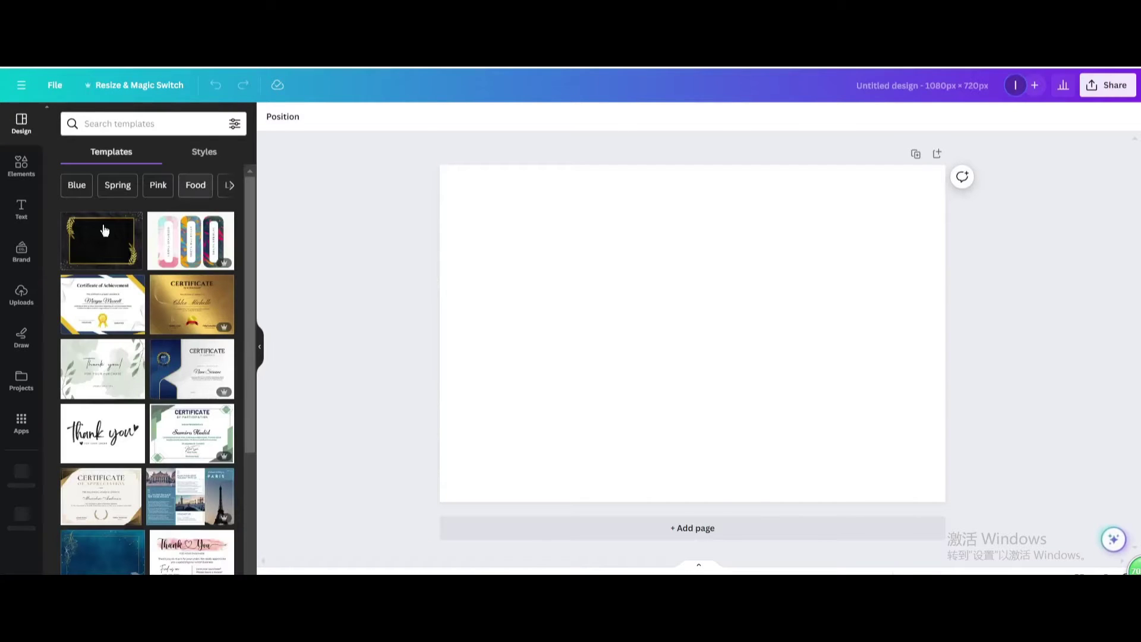
Add a heading reading 'Canvas' and set it in the Formula font
click(22, 209)
click(115, 232)
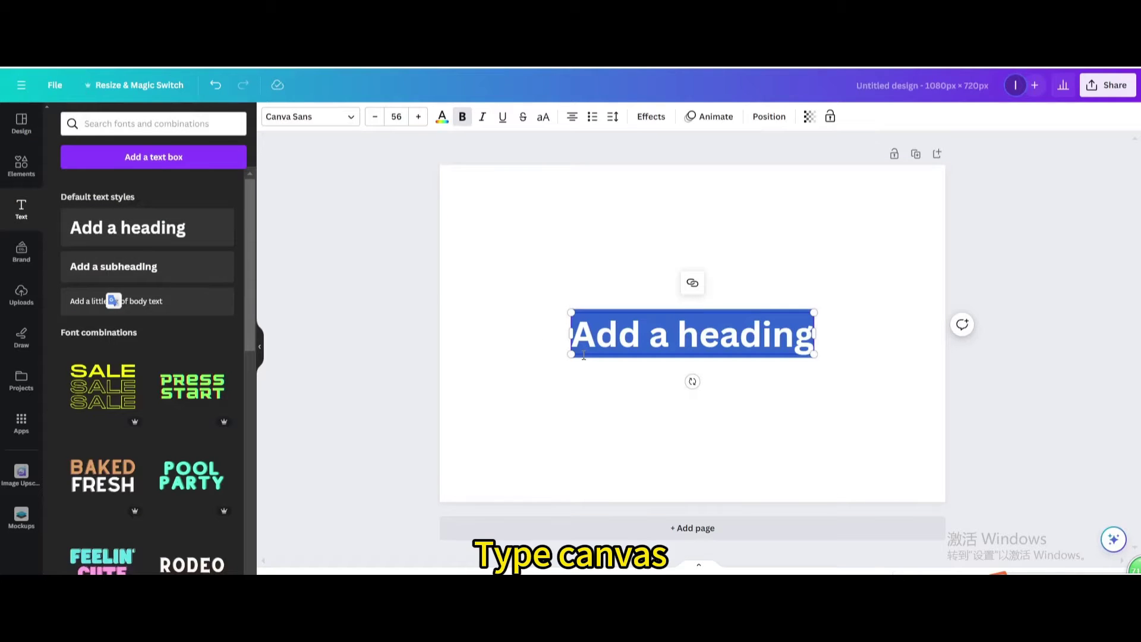
text(Canvas)
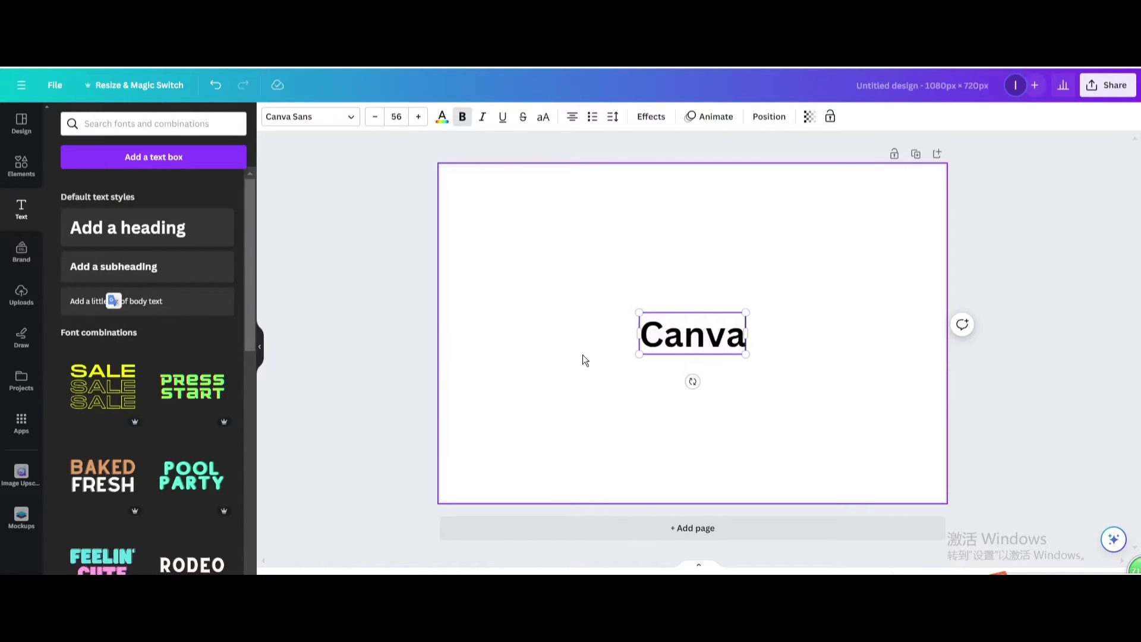
click(550, 308)
click(355, 116)
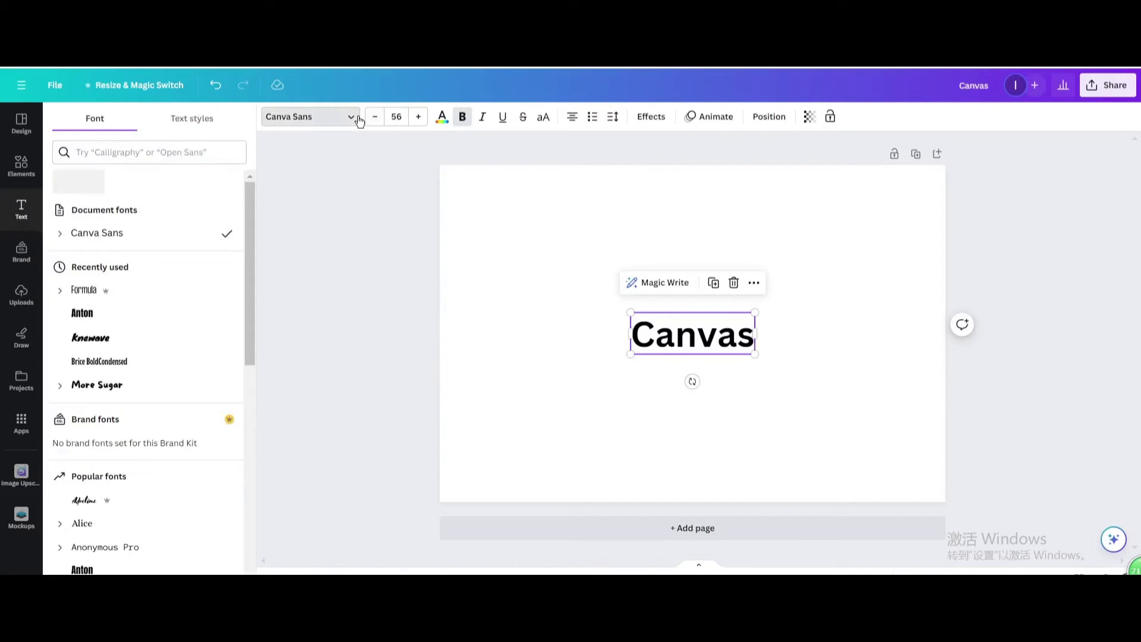
click(94, 290)
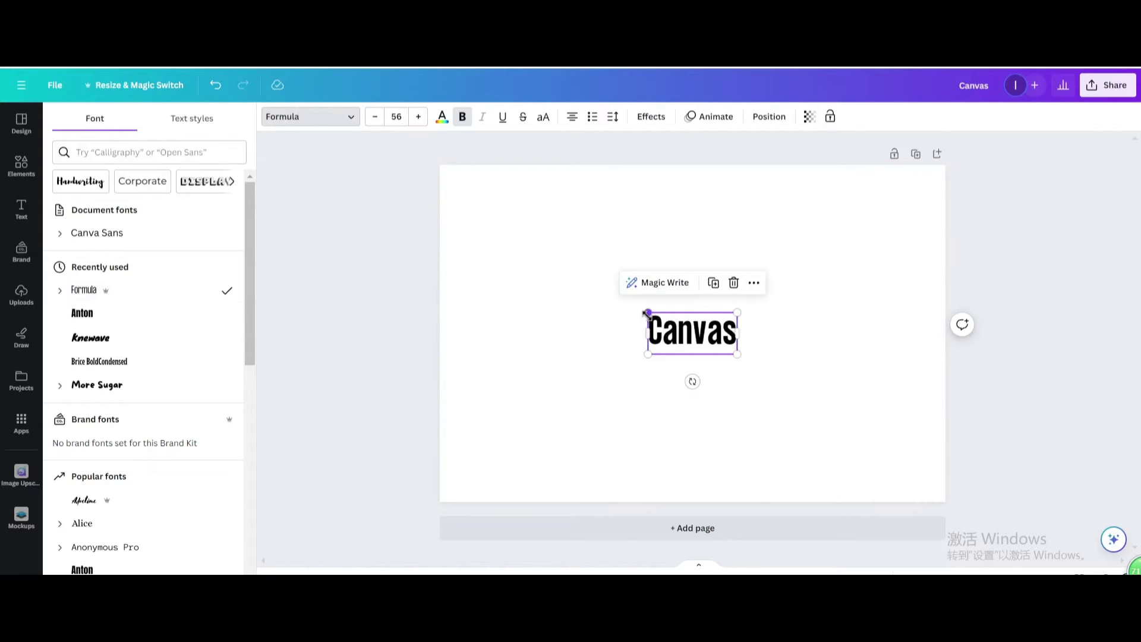
Enlarge the Canvas text to size 175 and centre it on the page
drag(646, 314, 502, 278)
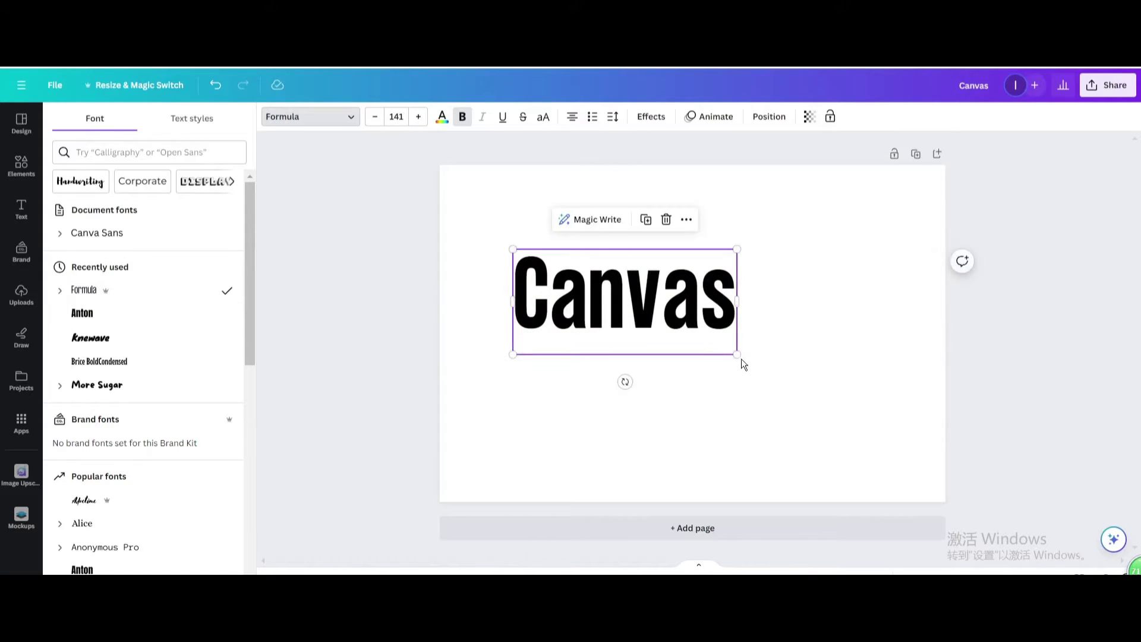
drag(737, 355, 793, 381)
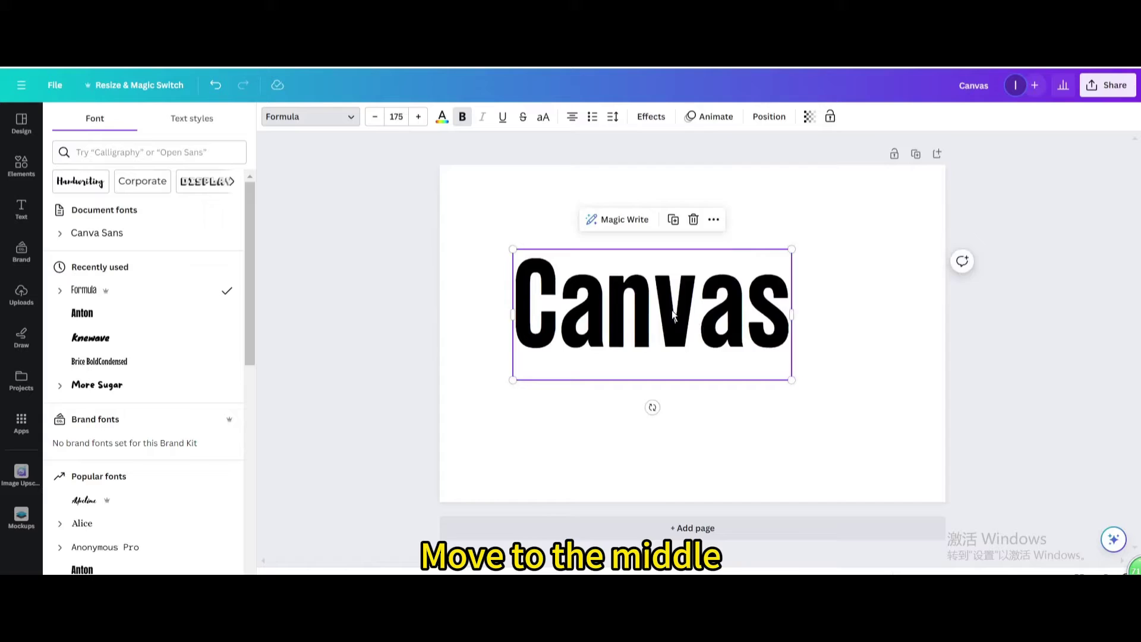
drag(673, 316, 711, 327)
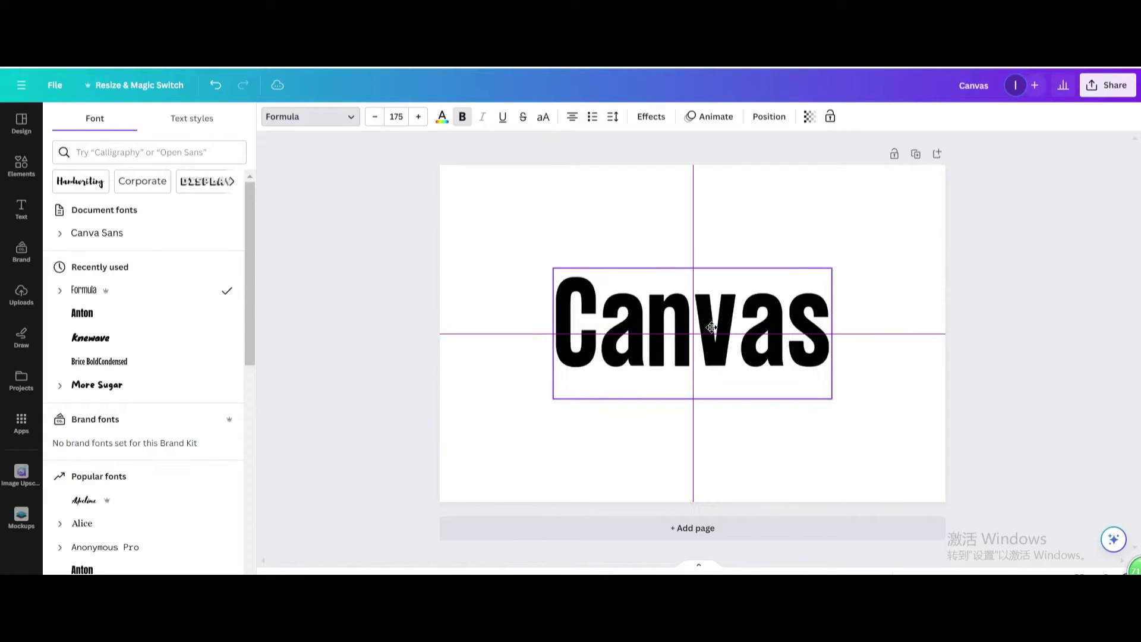
Colour the Canvas text yellow and add a dark purple Outline effect at thickness 141
click(443, 117)
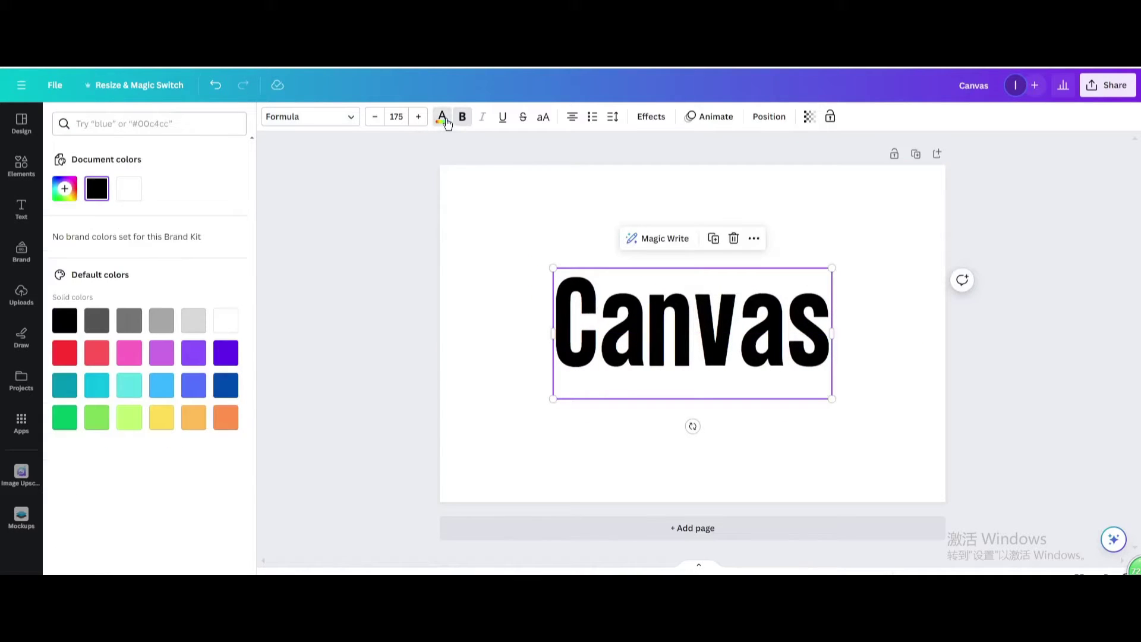
click(153, 415)
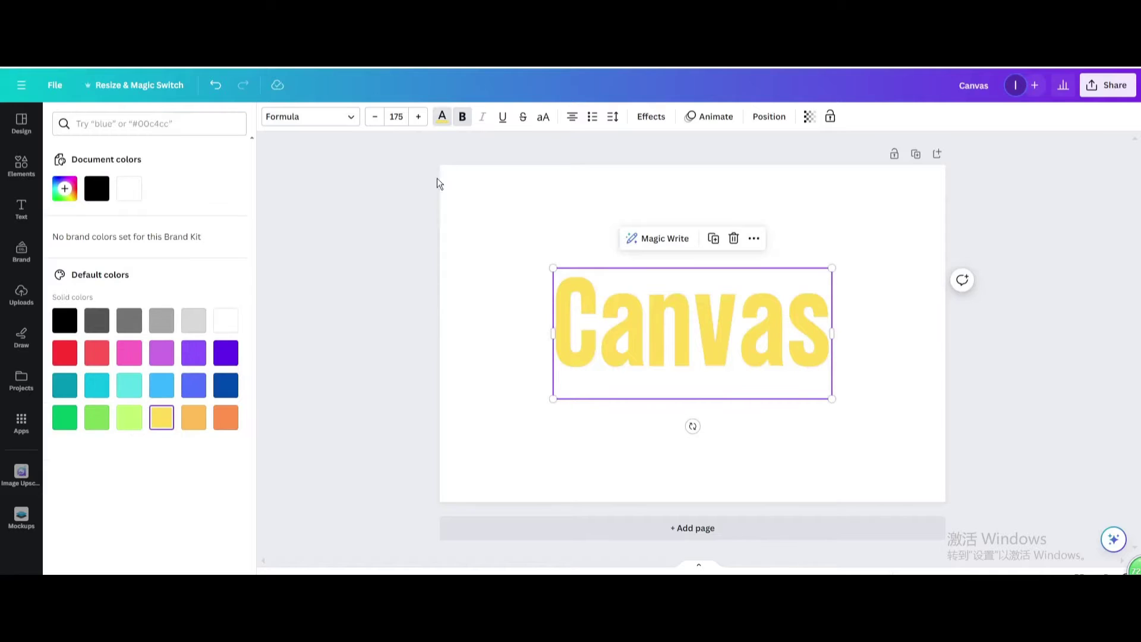
click(651, 117)
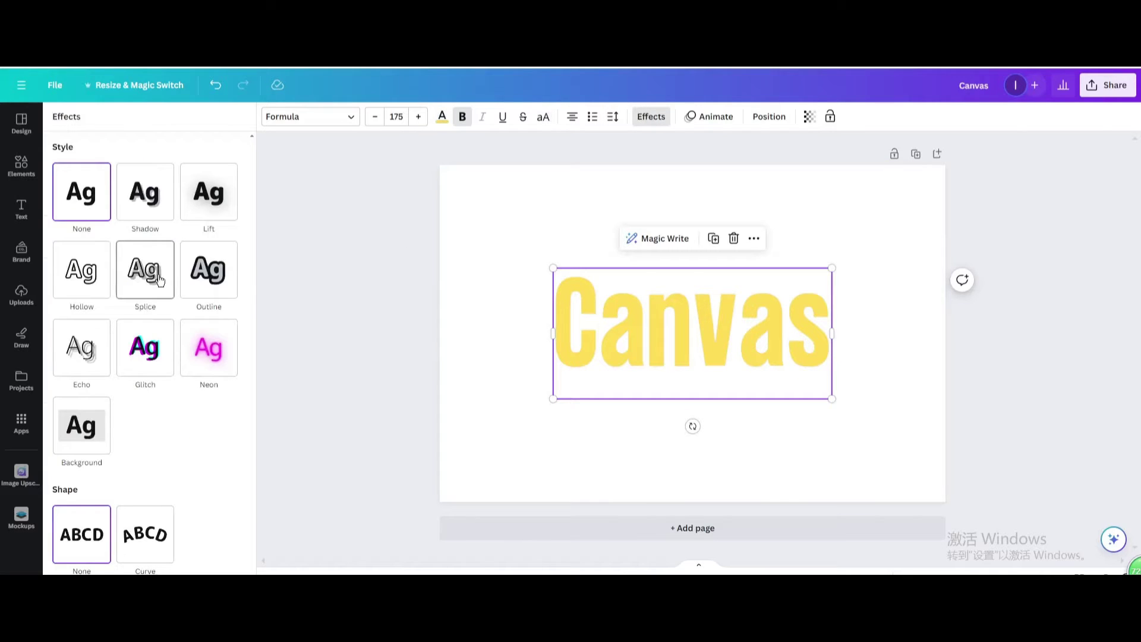
click(215, 292)
click(221, 365)
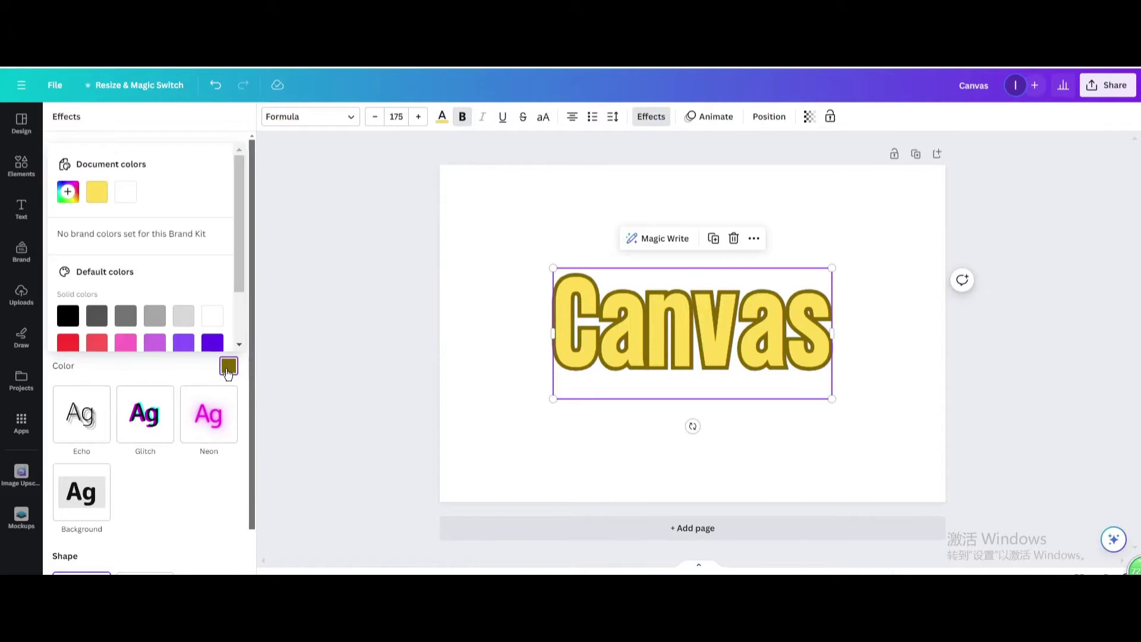
click(213, 346)
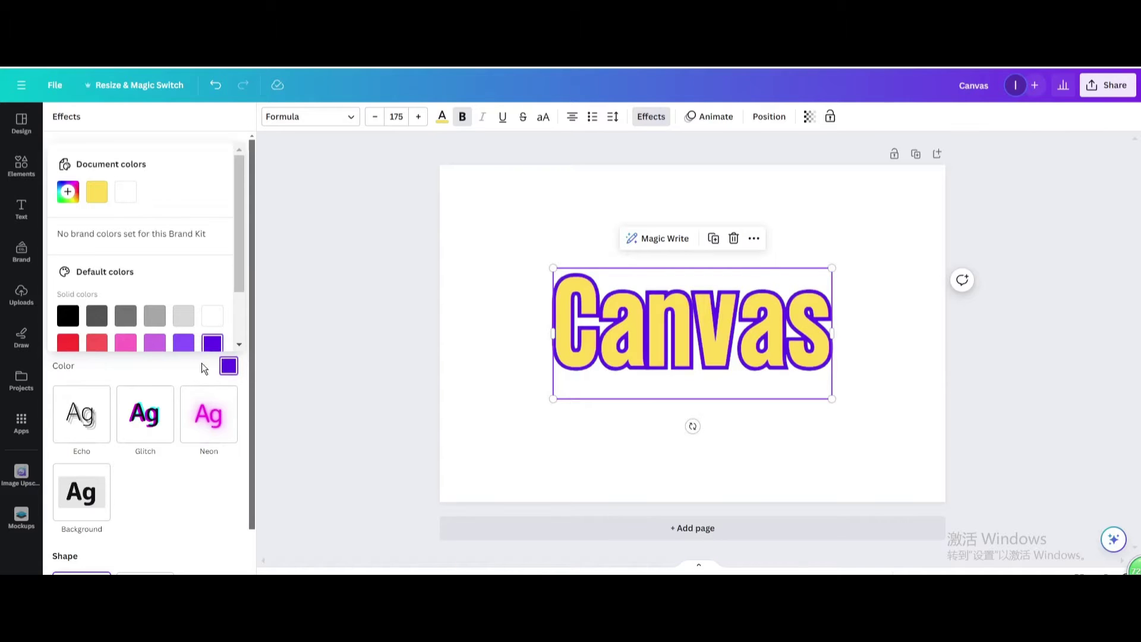
click(183, 369)
drag(102, 351, 184, 357)
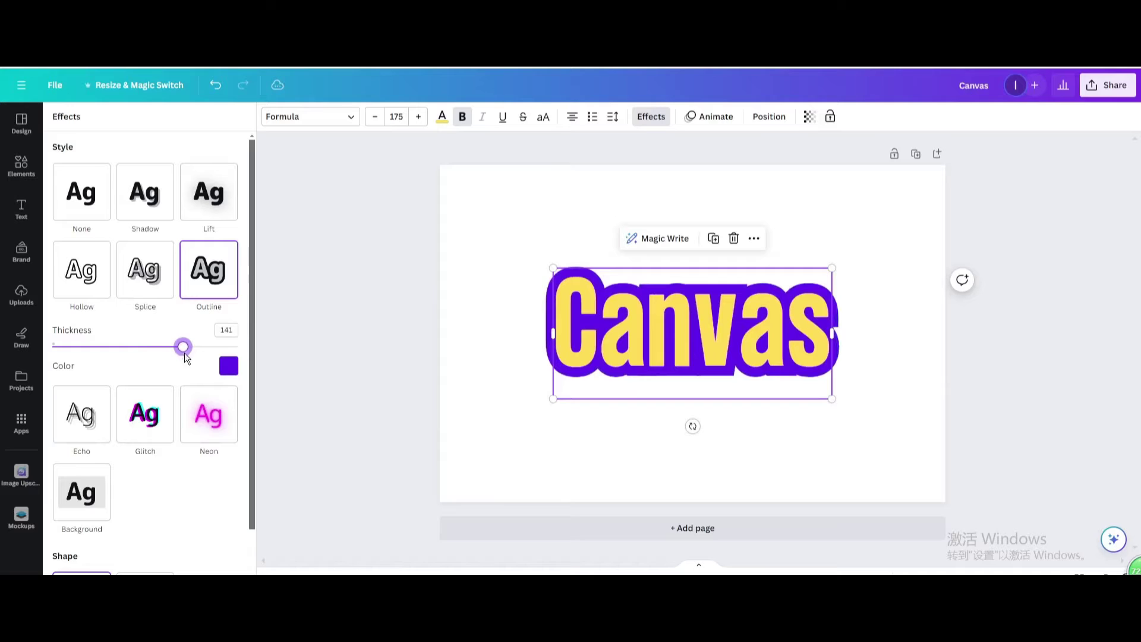
Download the design as a transparent-background PNG and upload Canvas (1).png into Canva
click(469, 263)
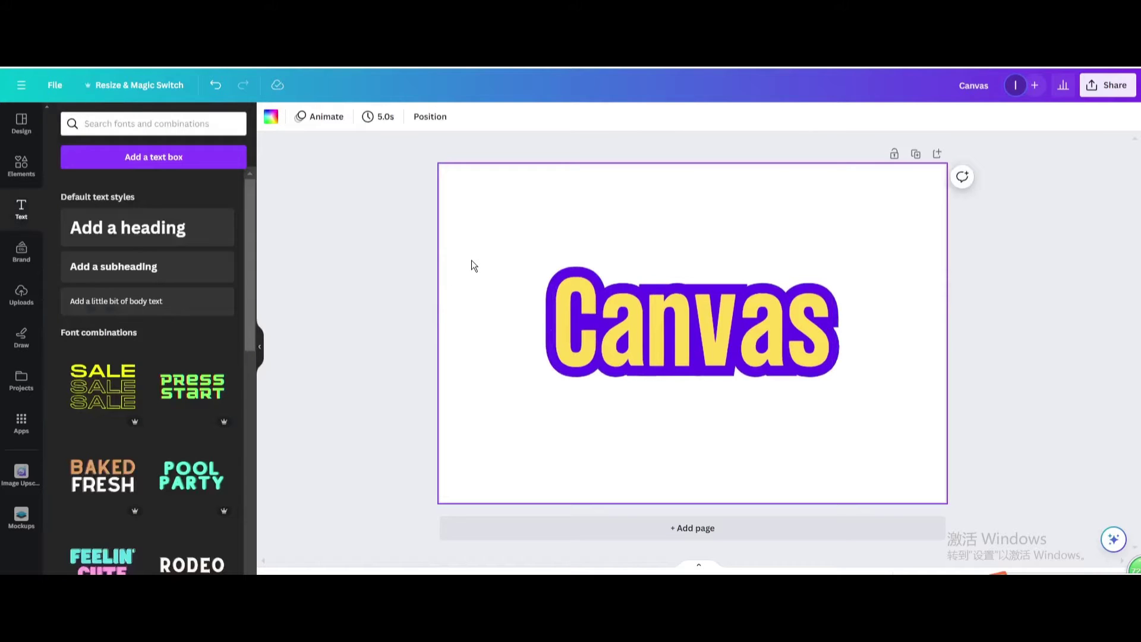
click(1108, 85)
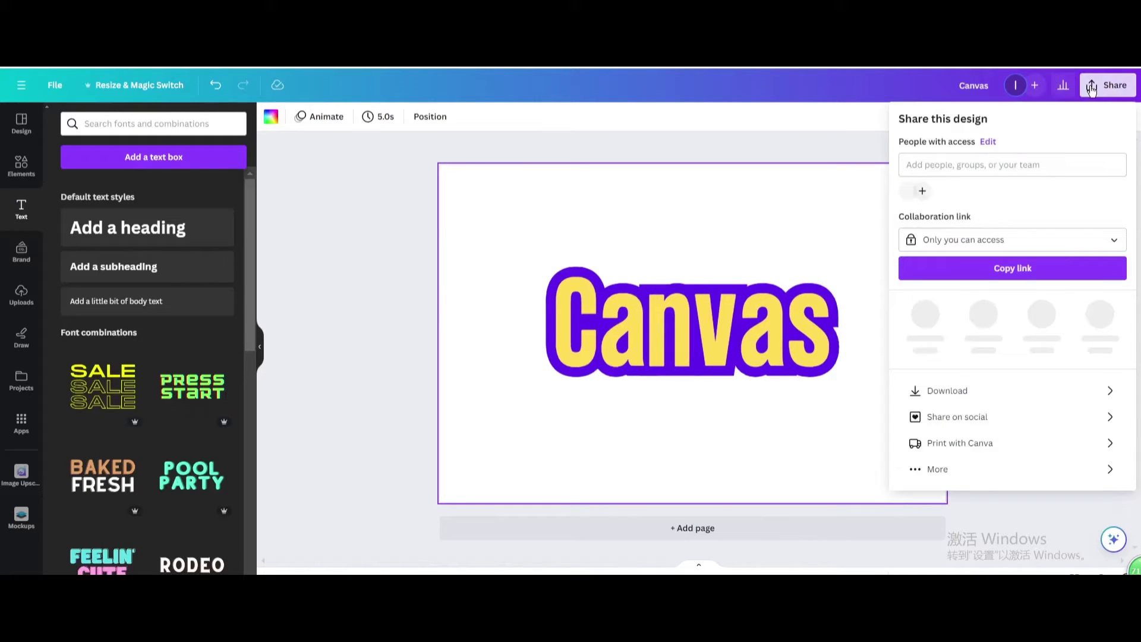
click(957, 385)
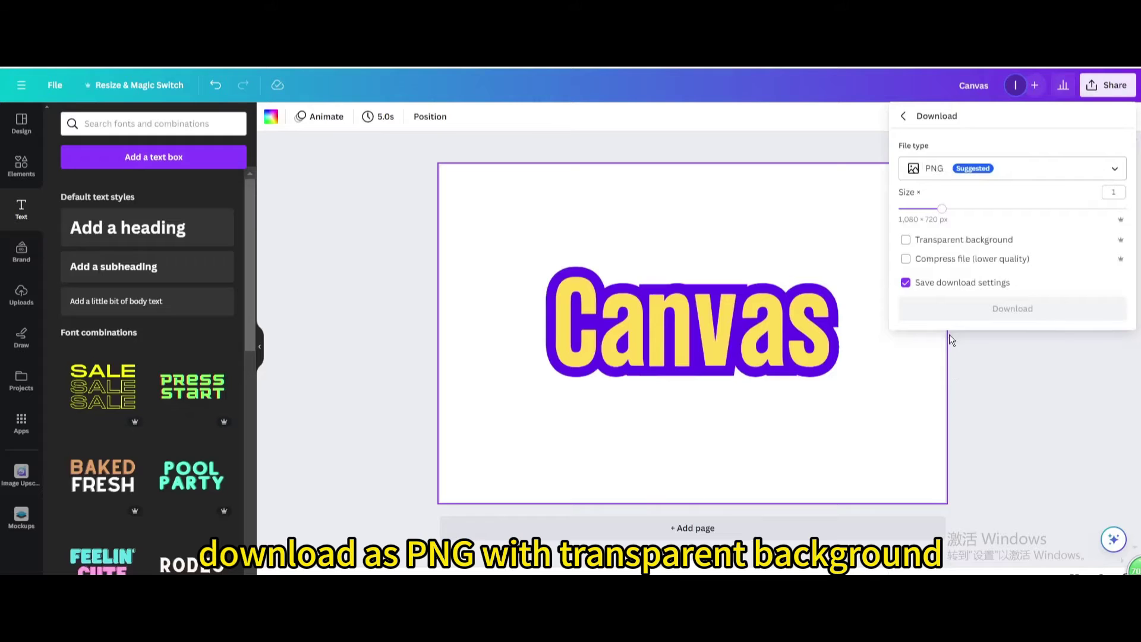
click(906, 241)
click(994, 306)
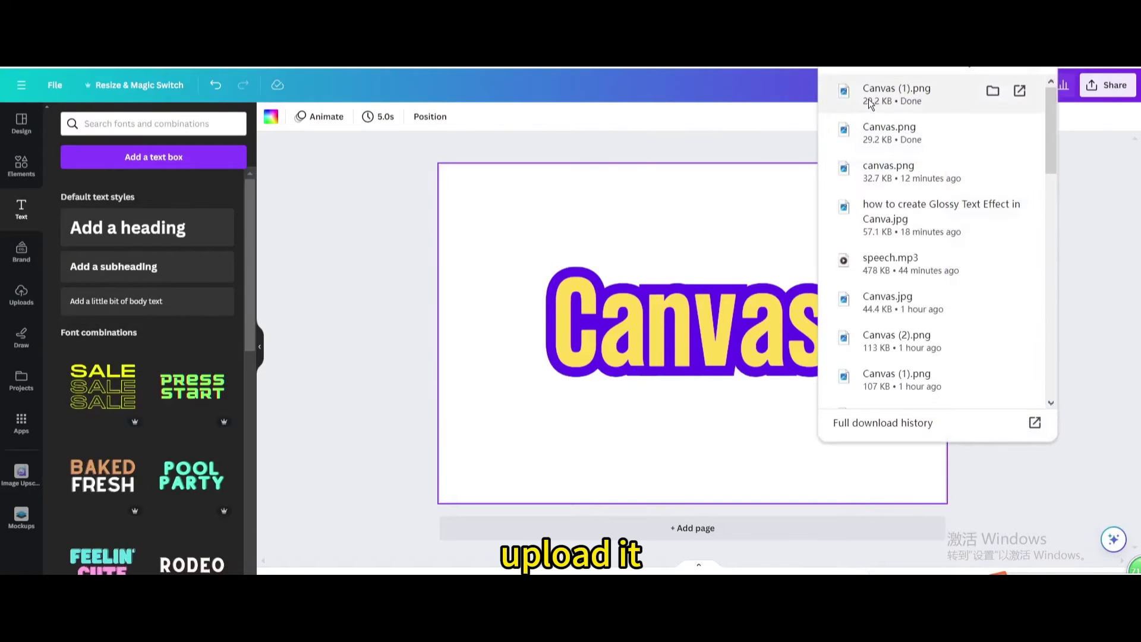
drag(886, 90, 190, 276)
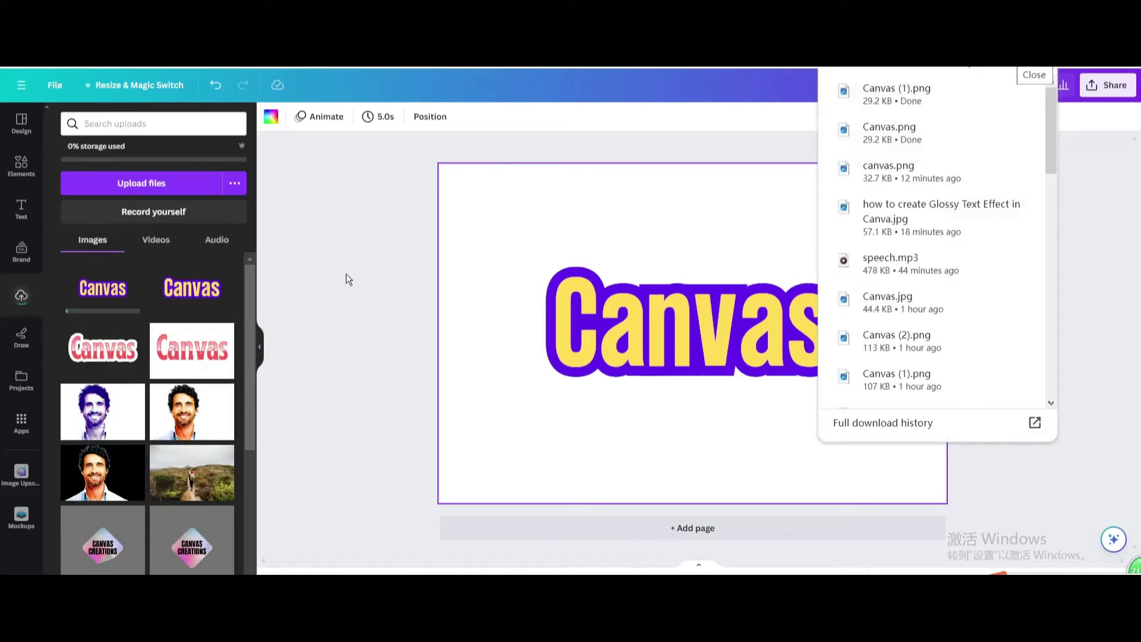
click(610, 313)
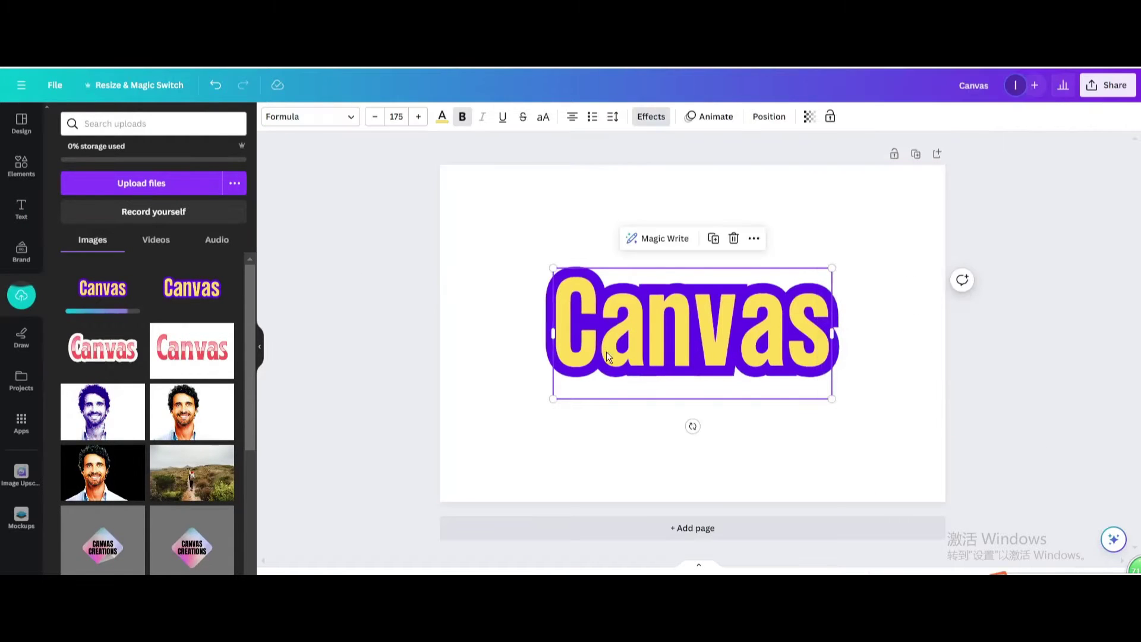
Add a second page and fill its background with the default purple colour
click(665, 527)
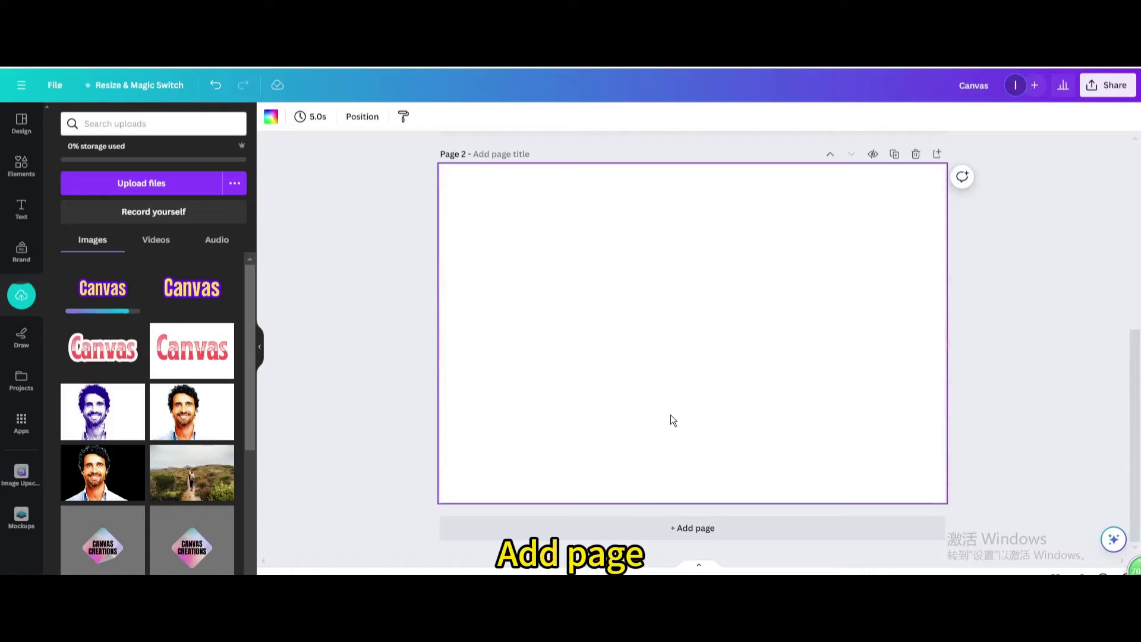
click(271, 117)
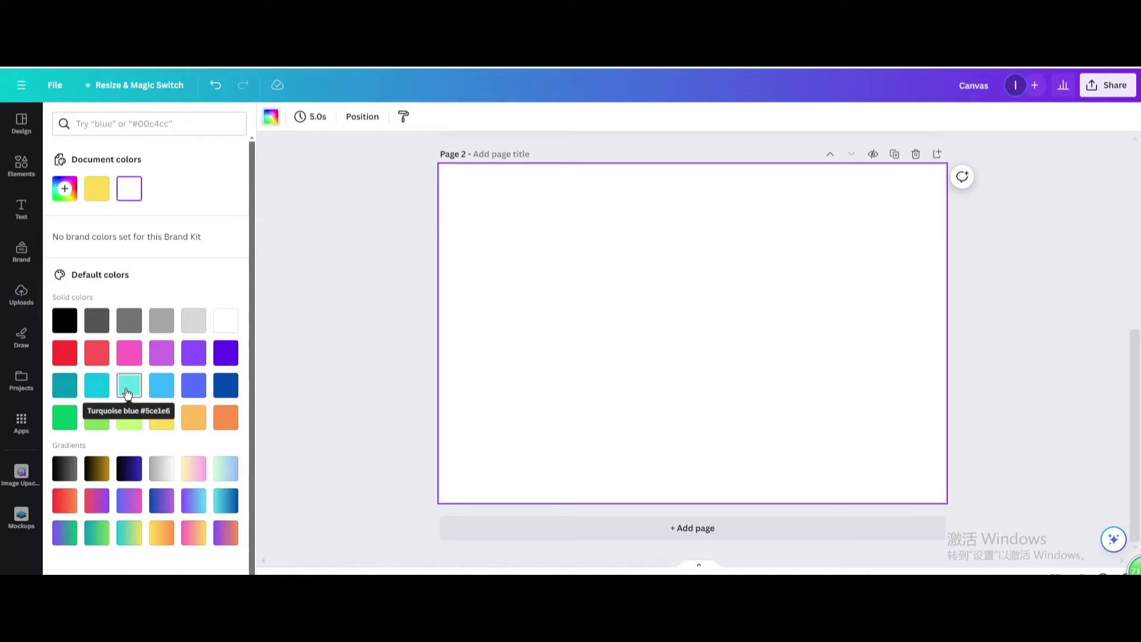
click(160, 362)
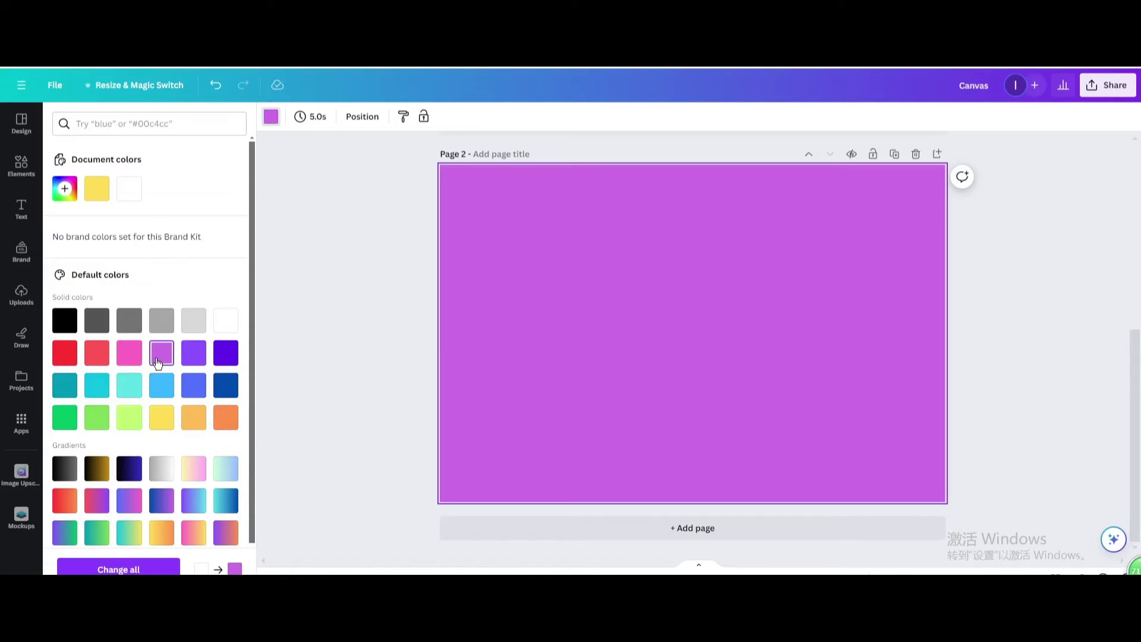
click(23, 209)
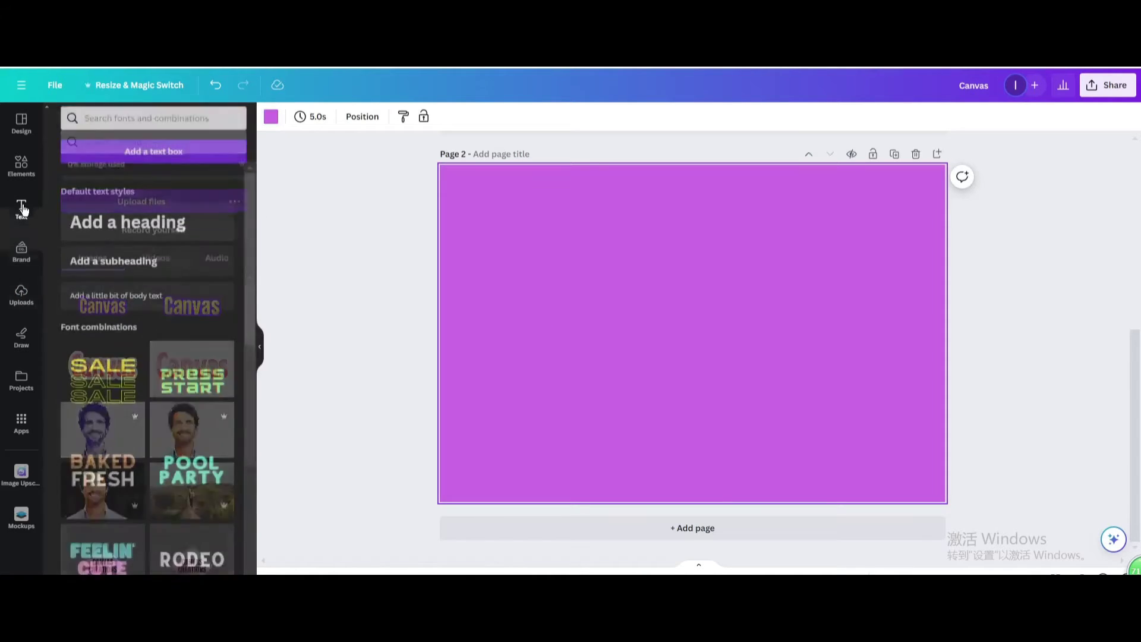
Place the uploaded Canvas PNG on page 2 and stretch it from the top-left to cover the page
click(21, 295)
click(104, 291)
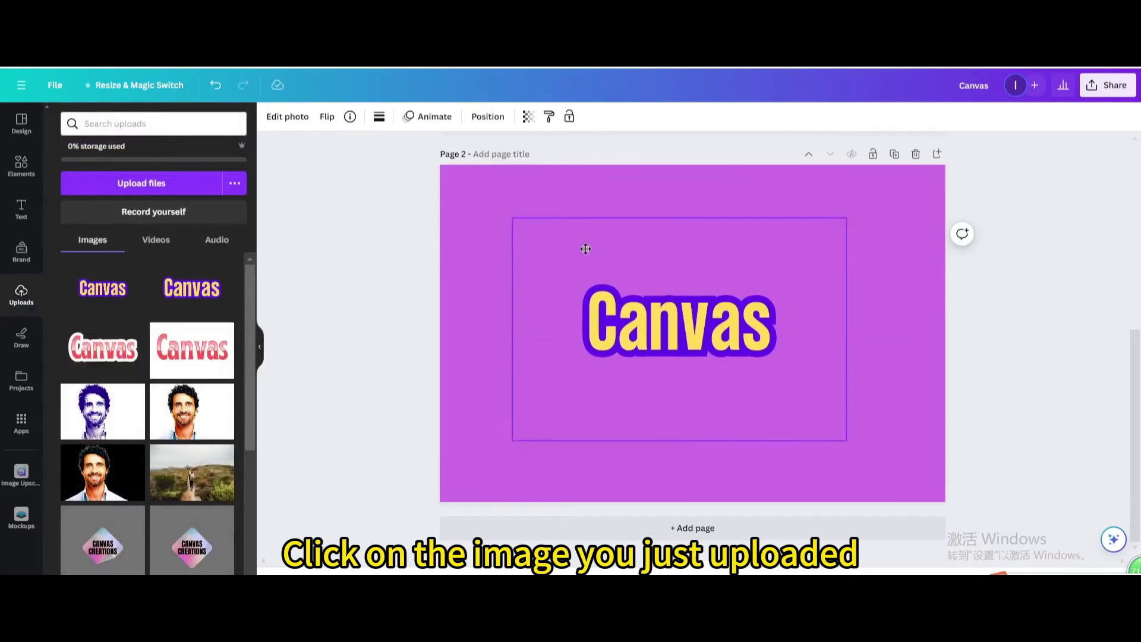
drag(586, 249, 527, 204)
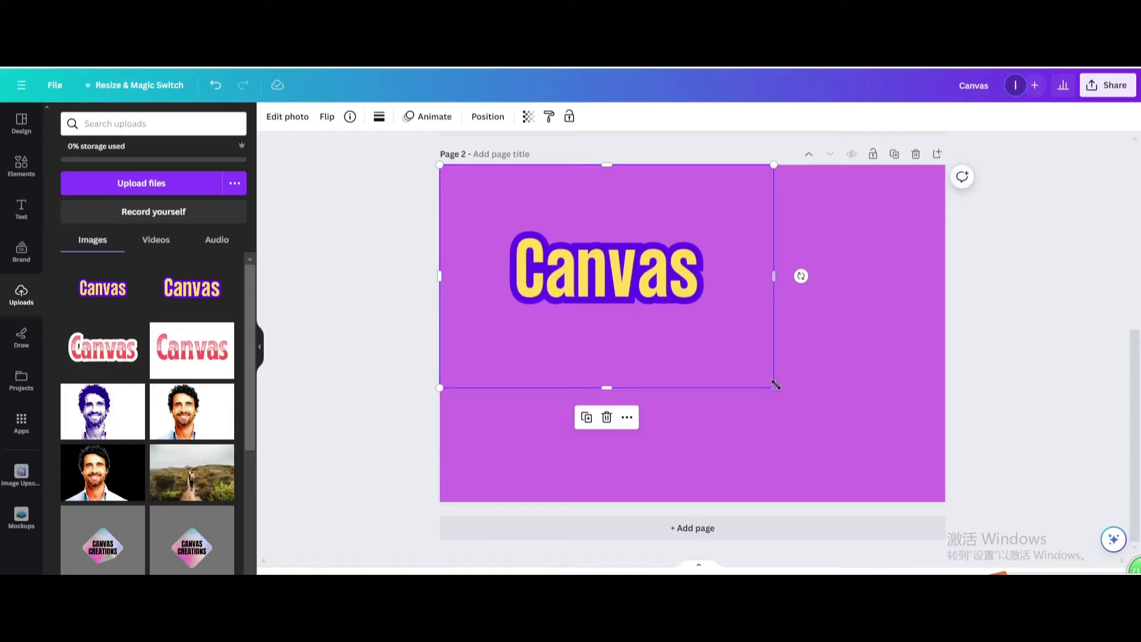
drag(775, 385, 948, 494)
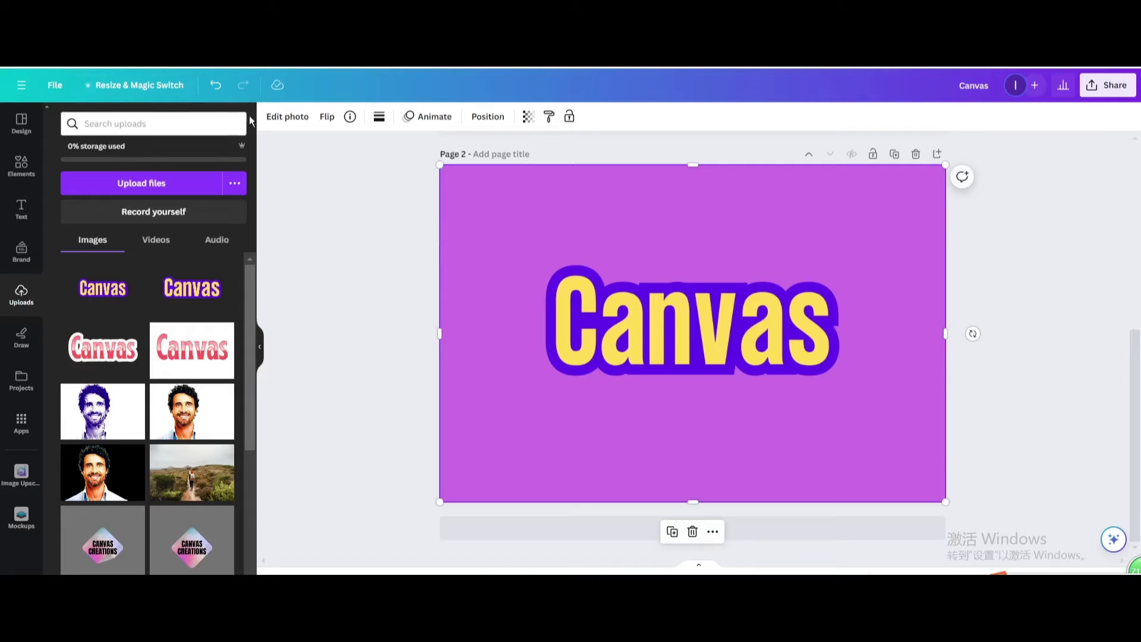
Give the Canvas image a white Glow shadow with size 25, blur 0 and intensity 100
click(278, 118)
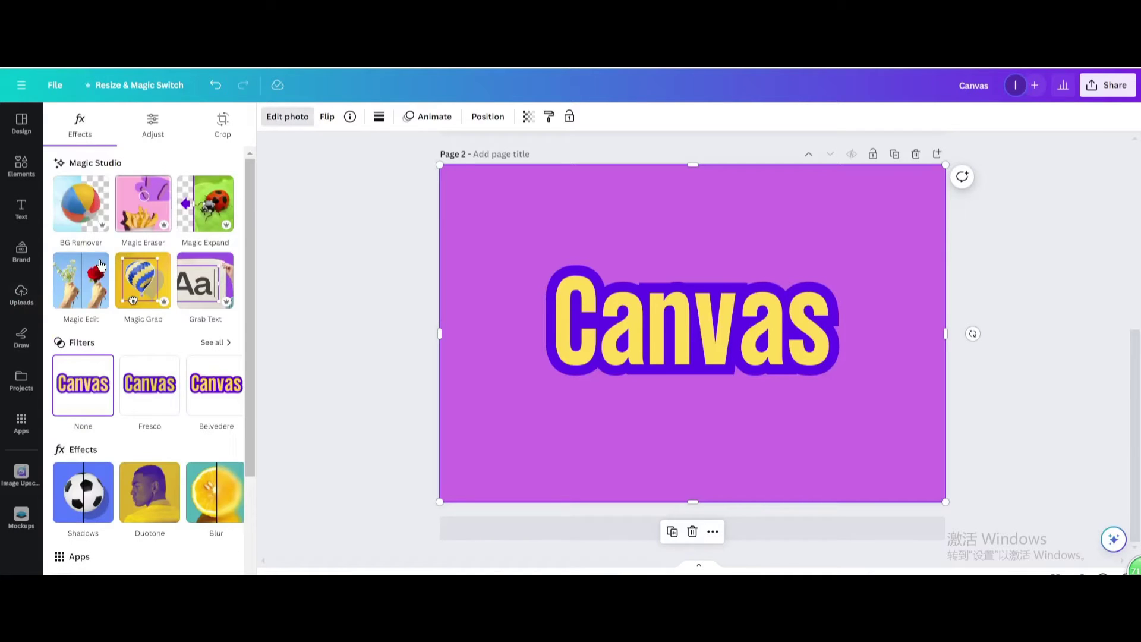
click(83, 492)
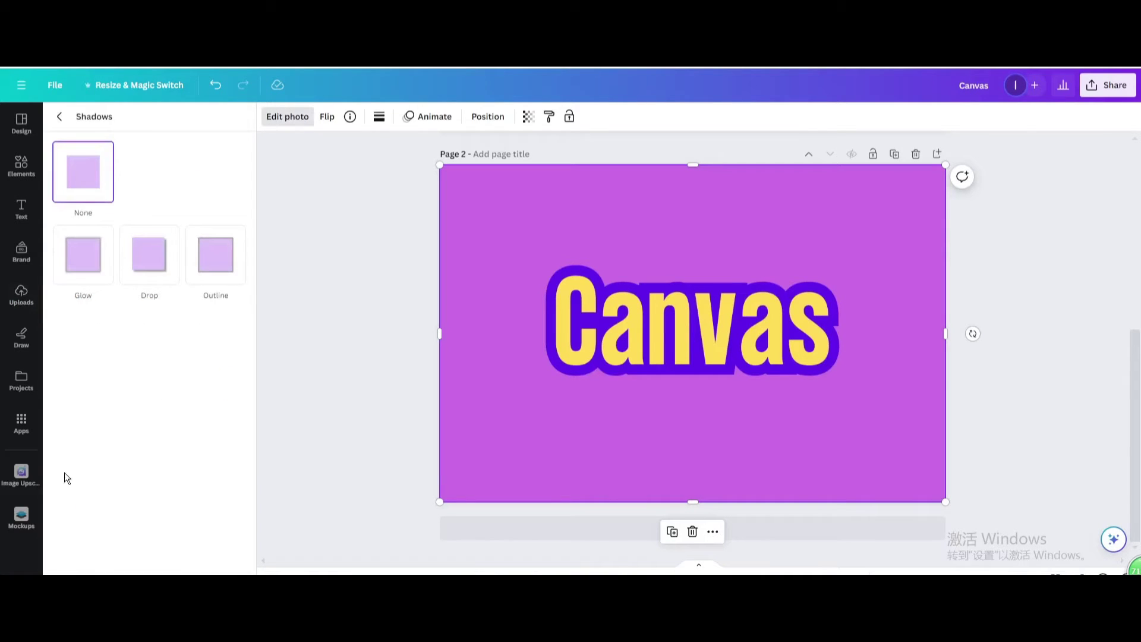
click(93, 262)
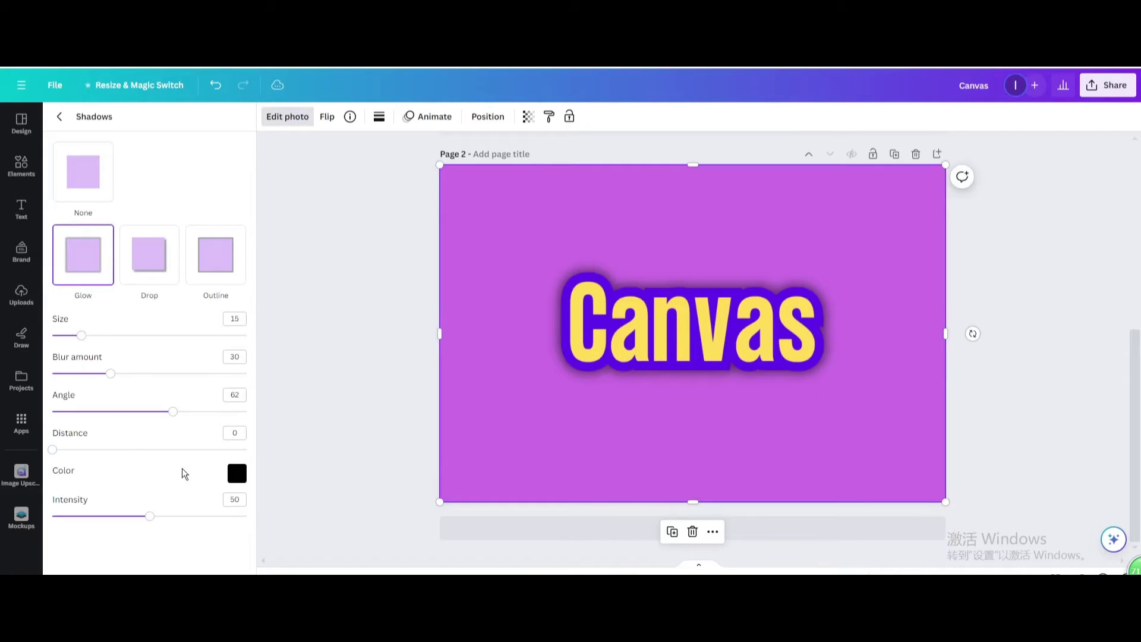
click(238, 474)
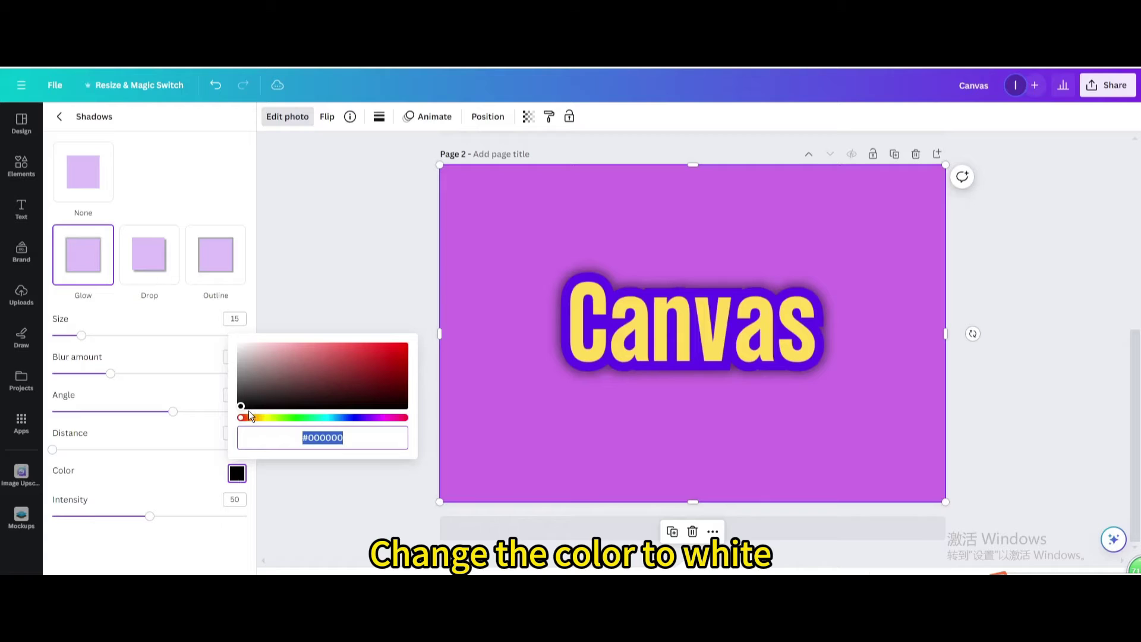
drag(241, 407, 241, 347)
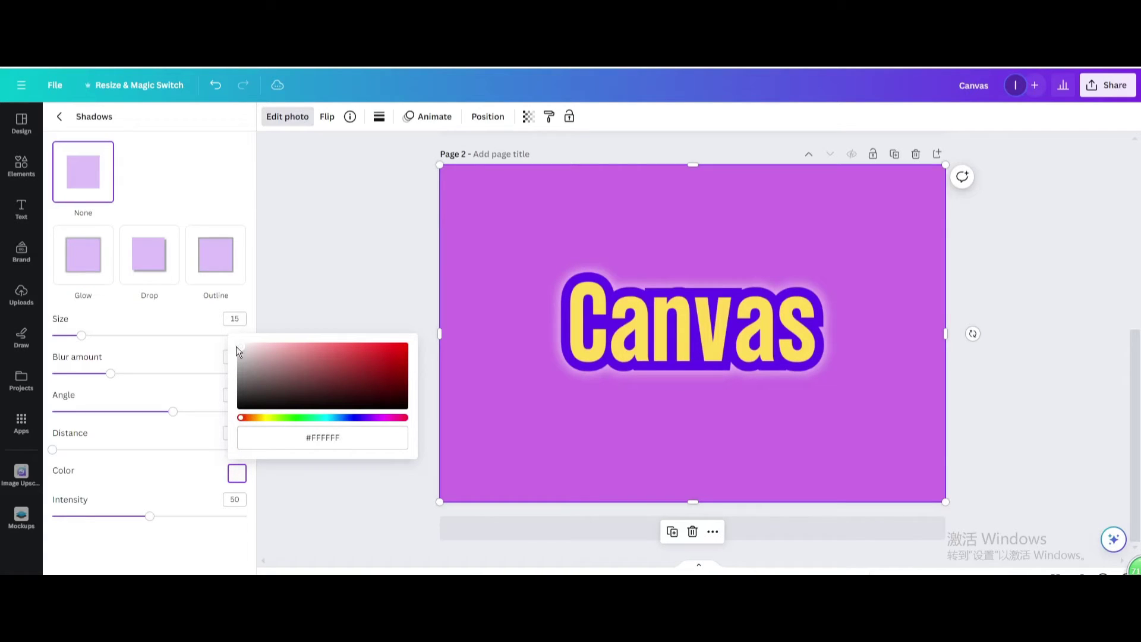
click(134, 469)
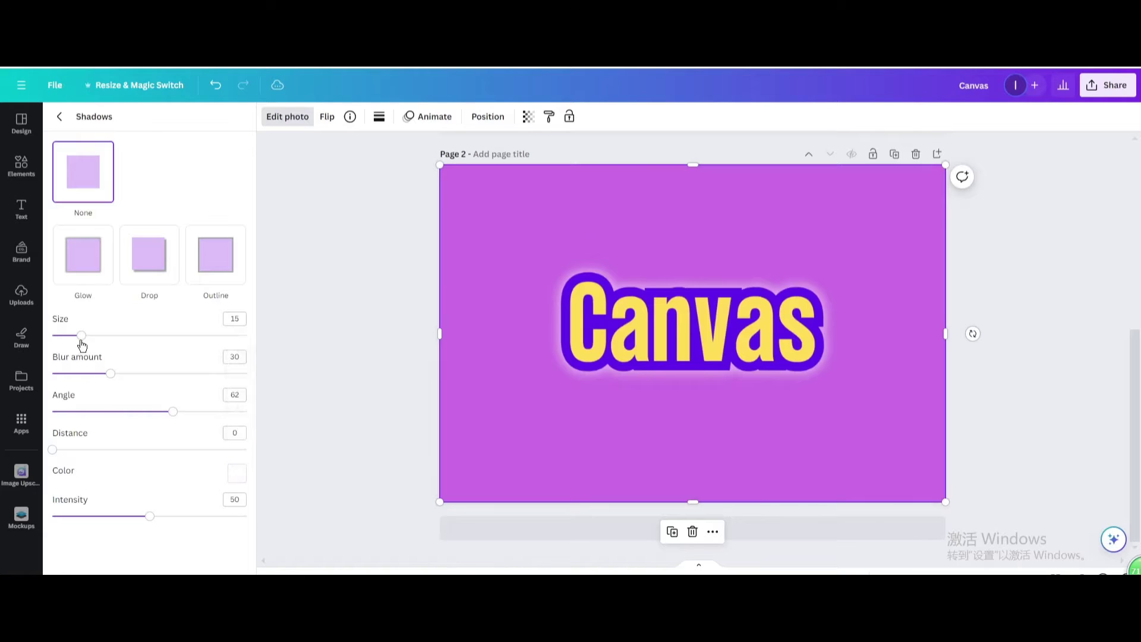
drag(83, 335, 102, 337)
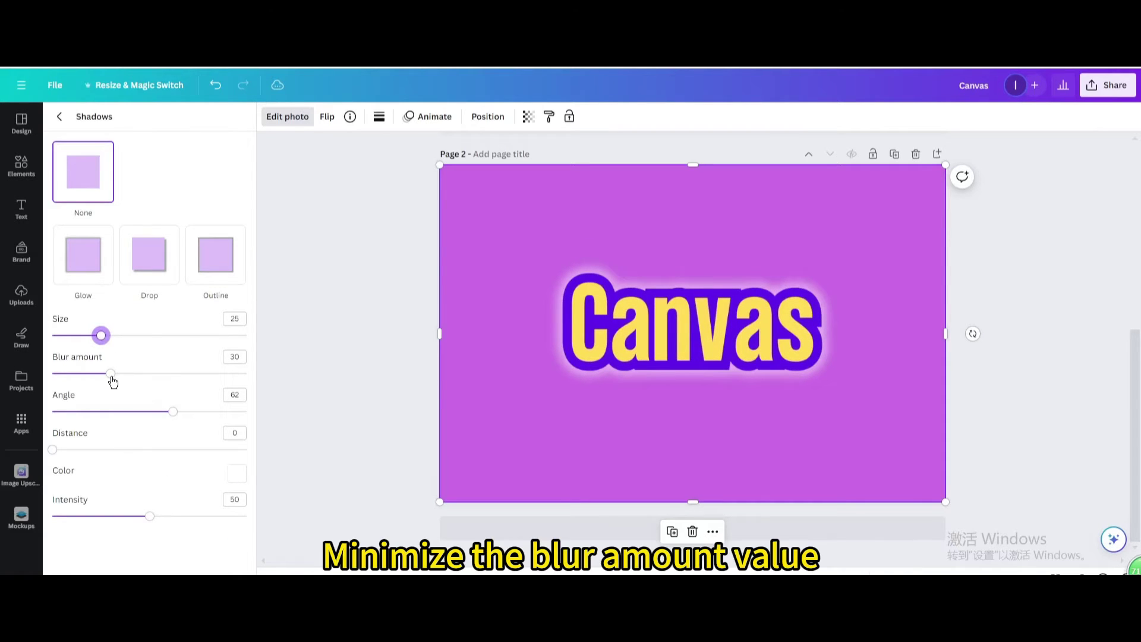
drag(111, 374, 39, 389)
click(20, 389)
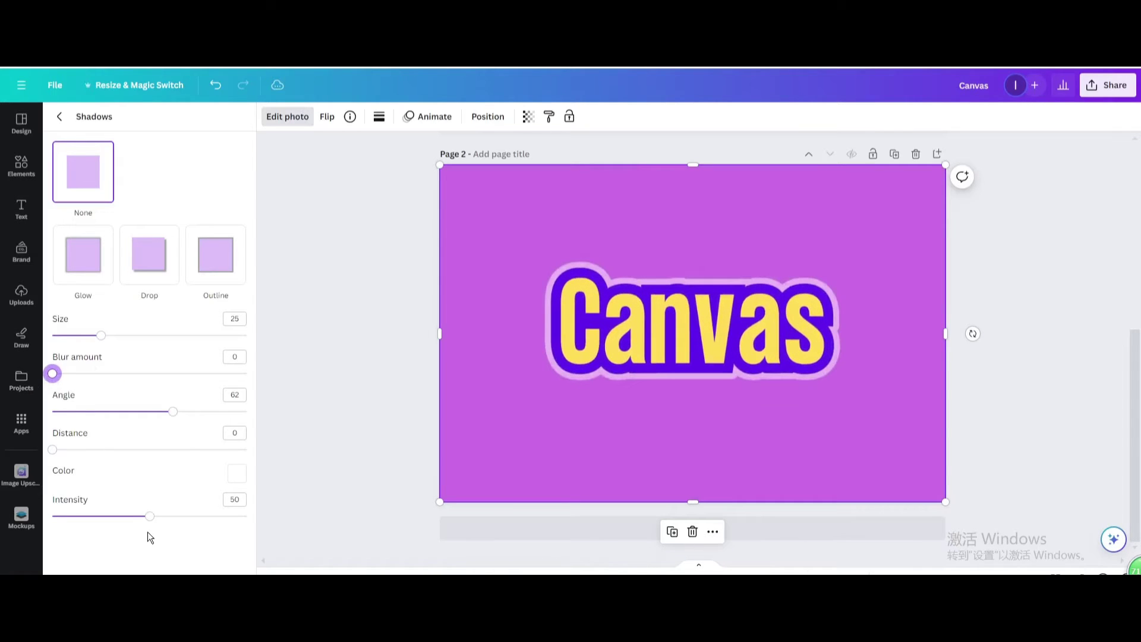
drag(150, 516, 255, 528)
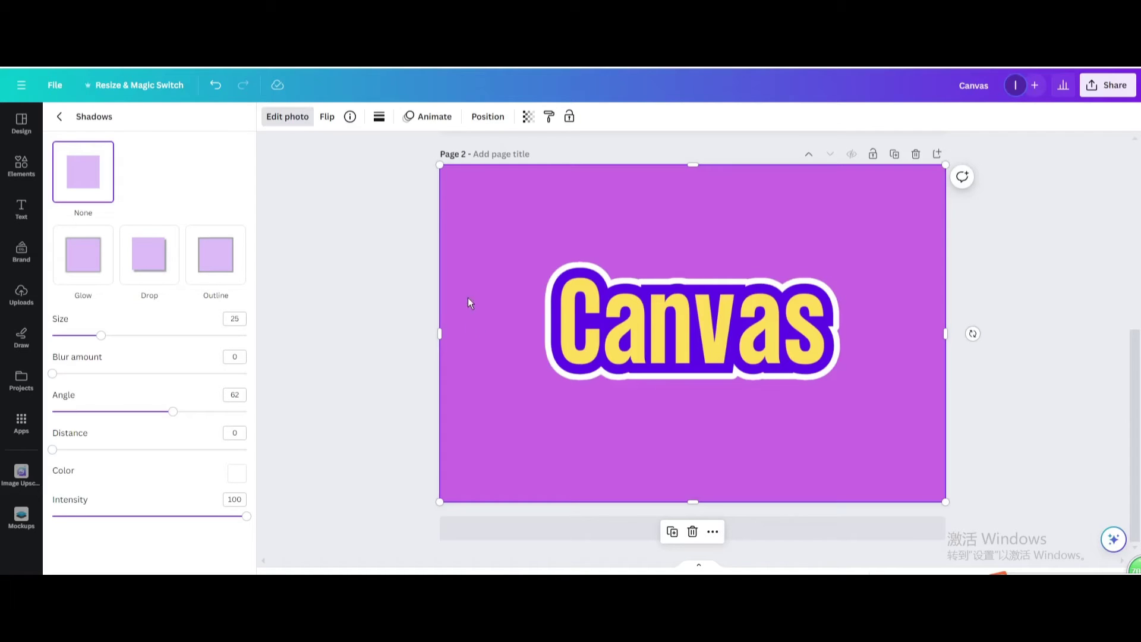
Add a soft white 'blur' line graphic and stretch it across the Canvas text
click(21, 165)
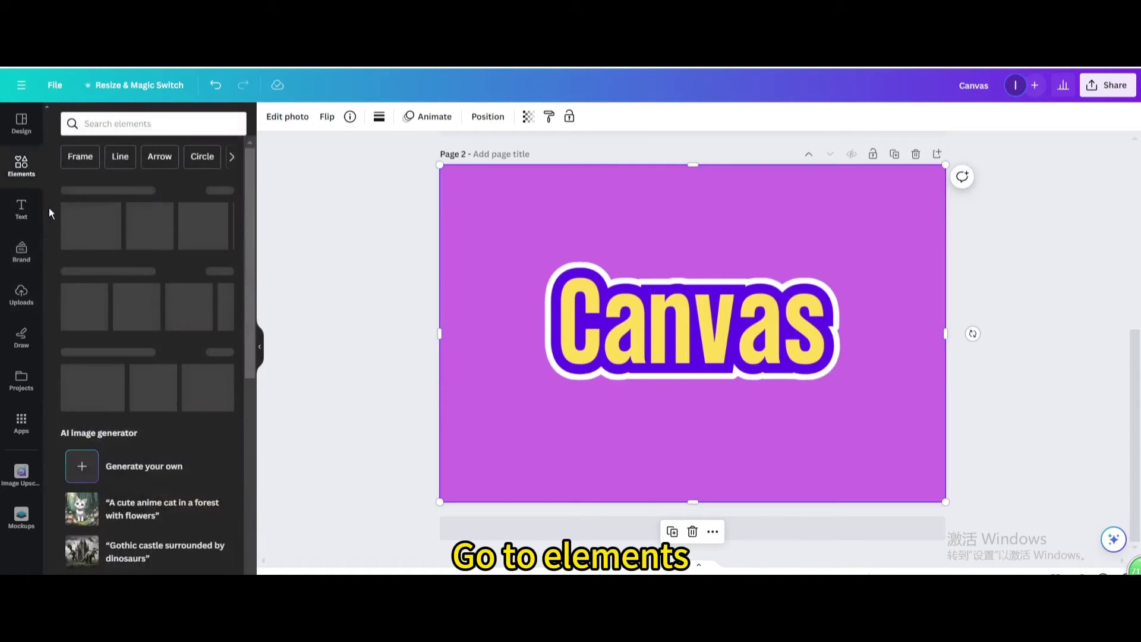
click(104, 126)
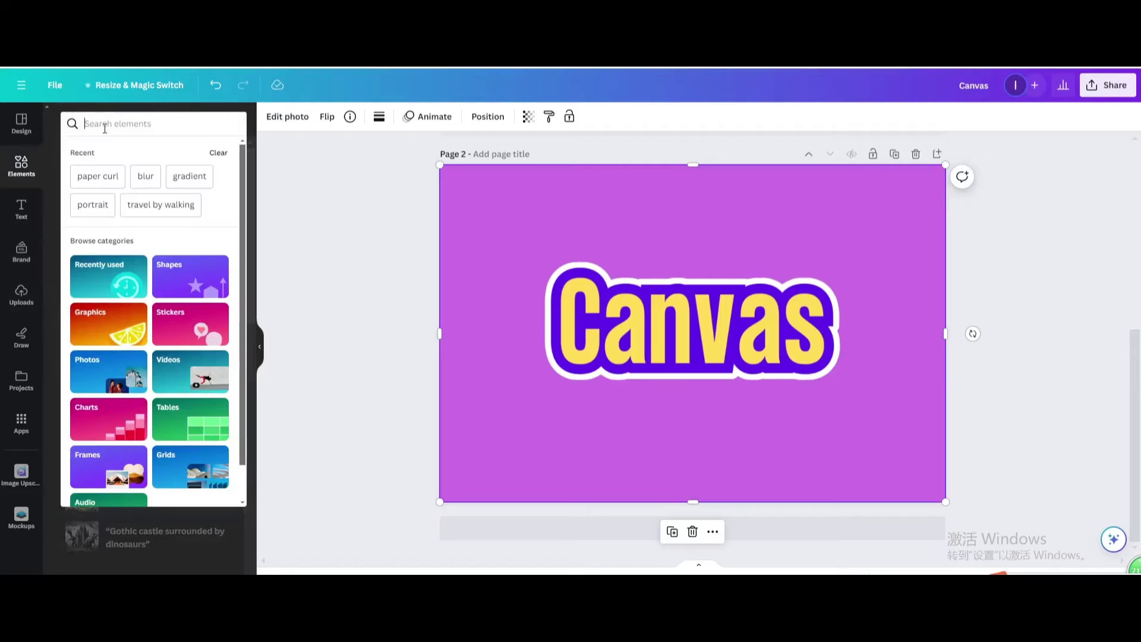
click(140, 176)
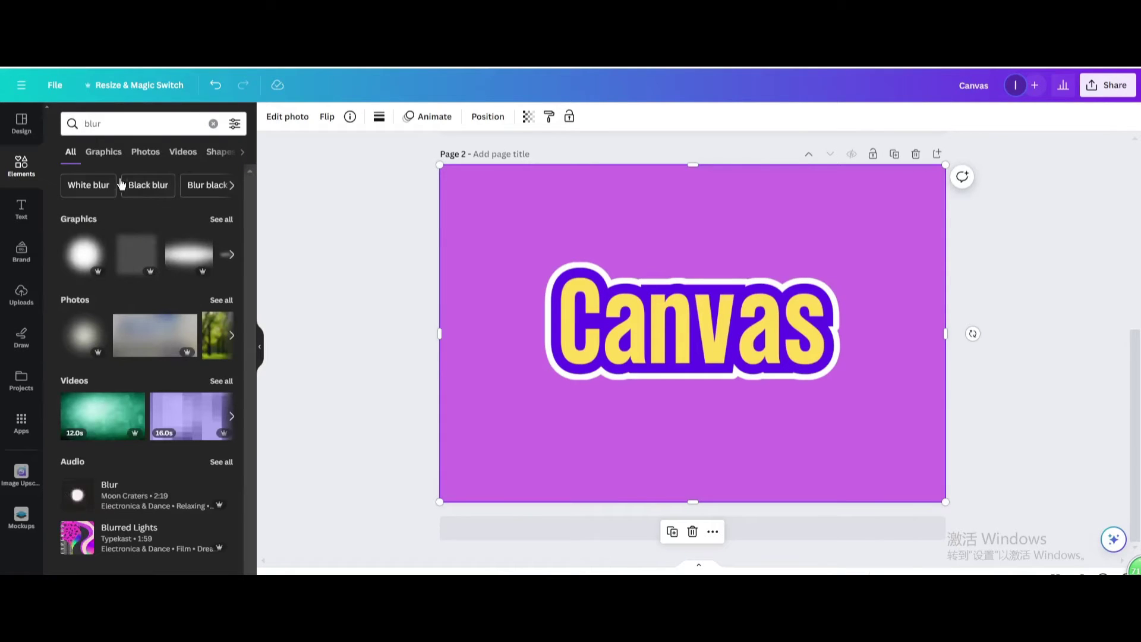
click(107, 152)
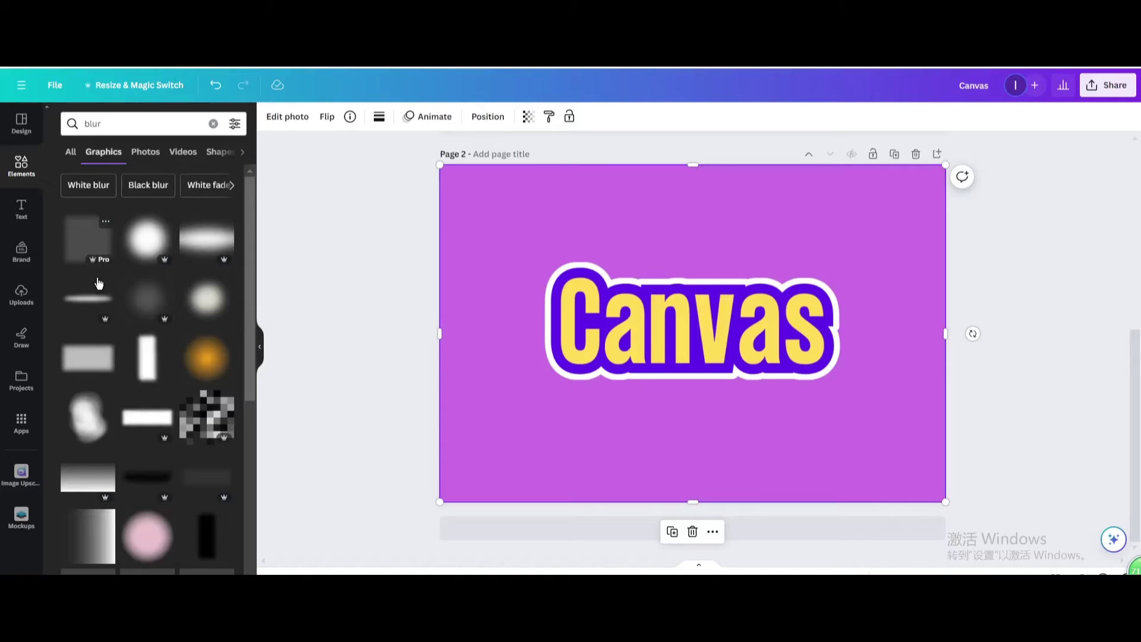
click(99, 286)
drag(657, 331, 620, 329)
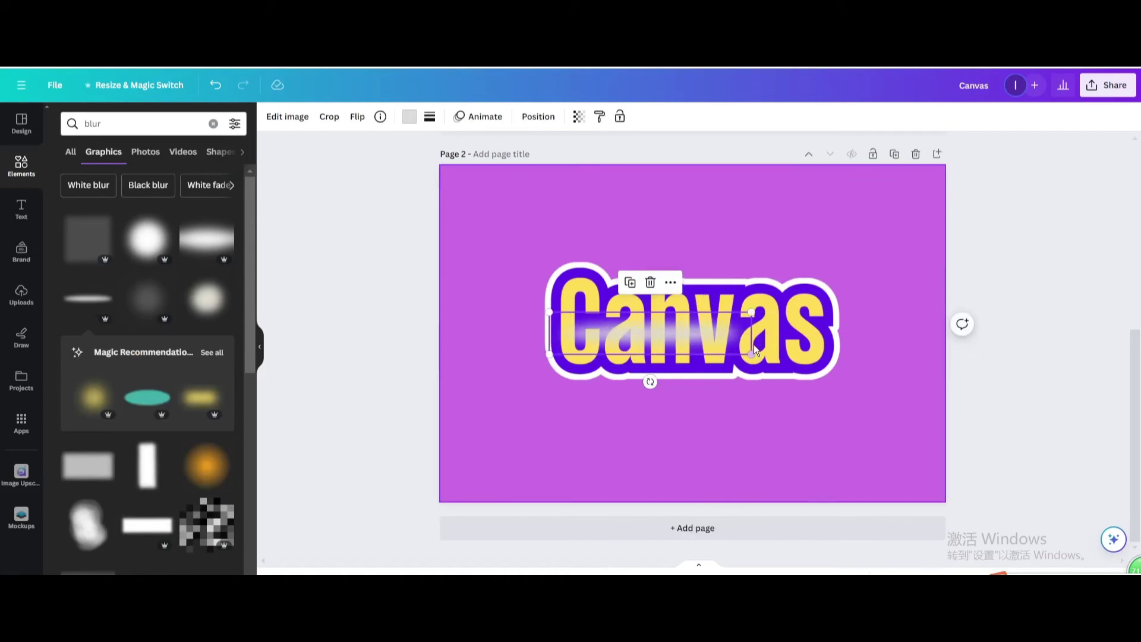
mouse_move(753, 353)
mouse_down()
mouse_move(819, 369)
mouse_move(742, 339)
mouse_up()
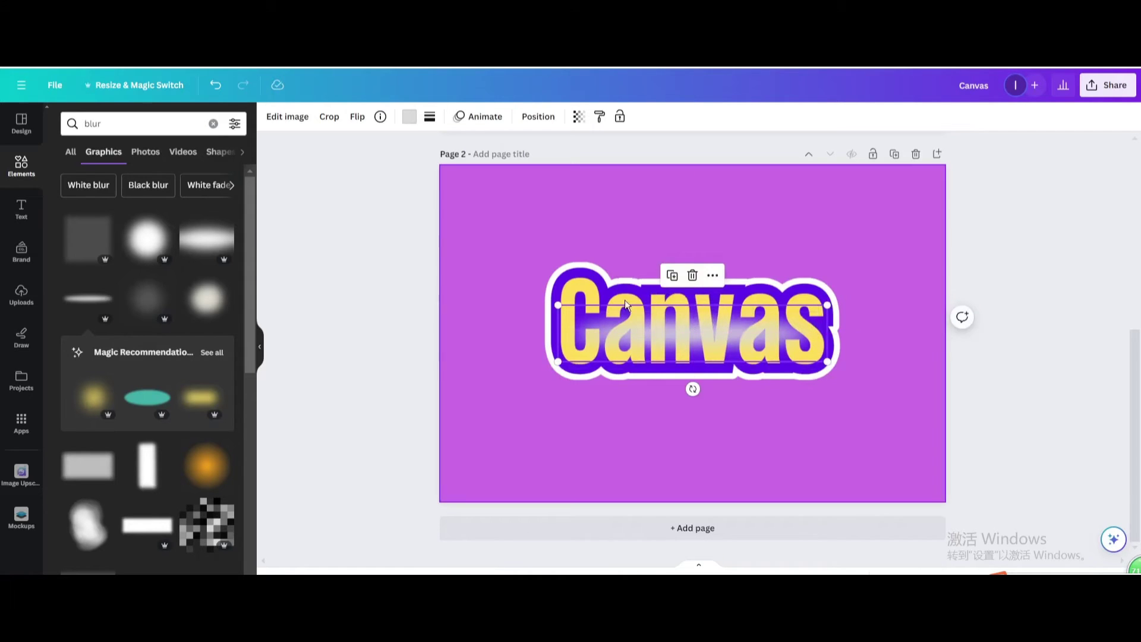
Set the blur graphic's transparency to 60
click(579, 116)
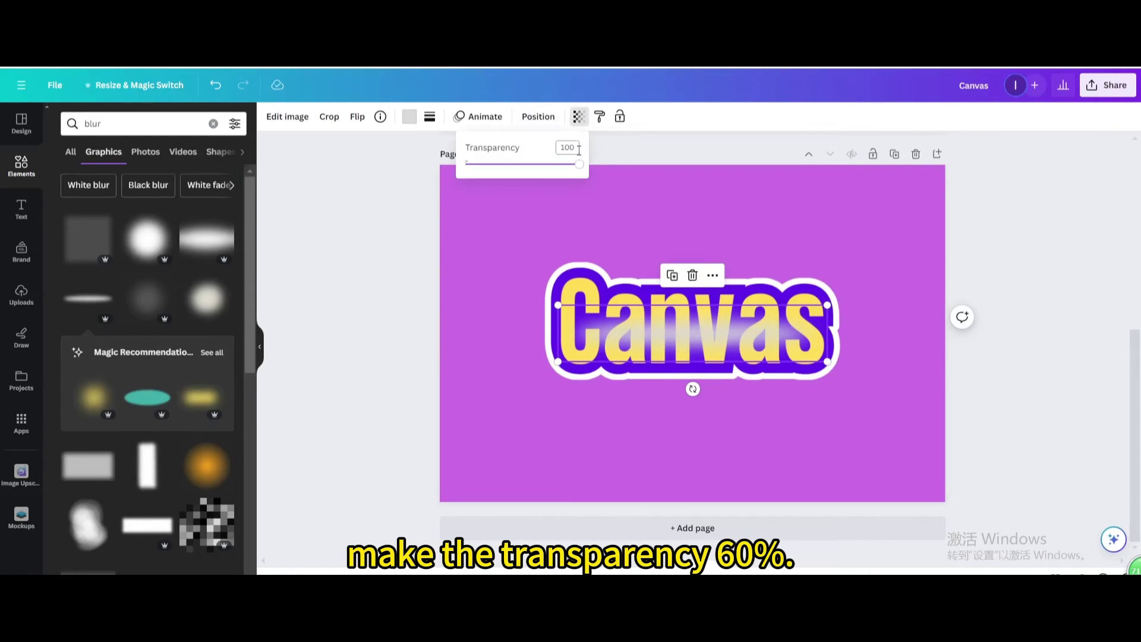
click(569, 148)
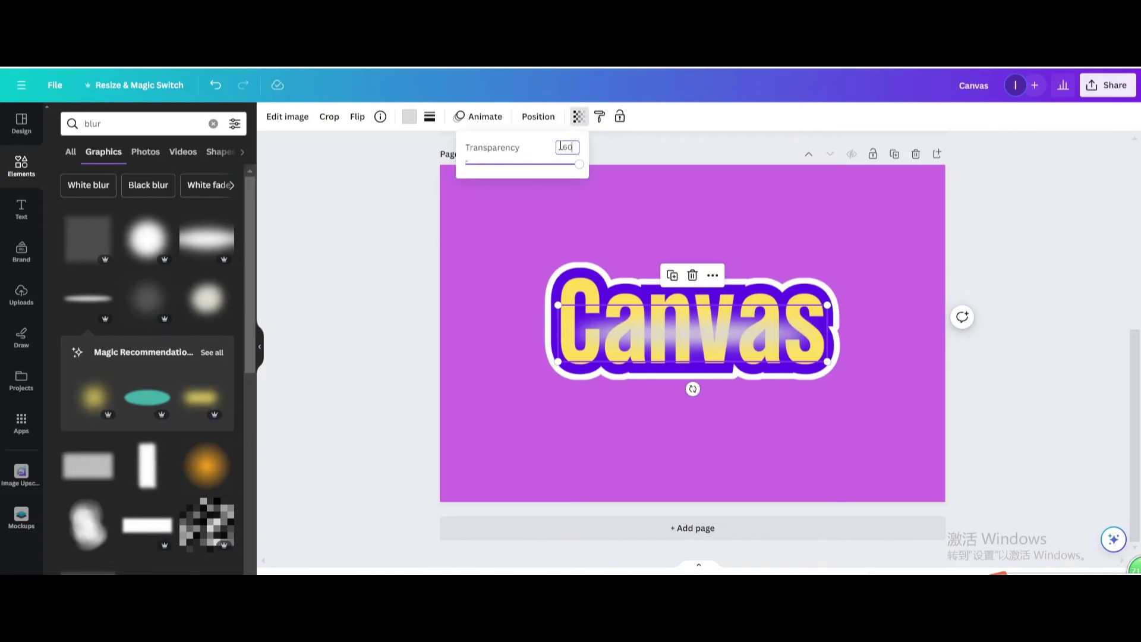
key(Return)
click(866, 260)
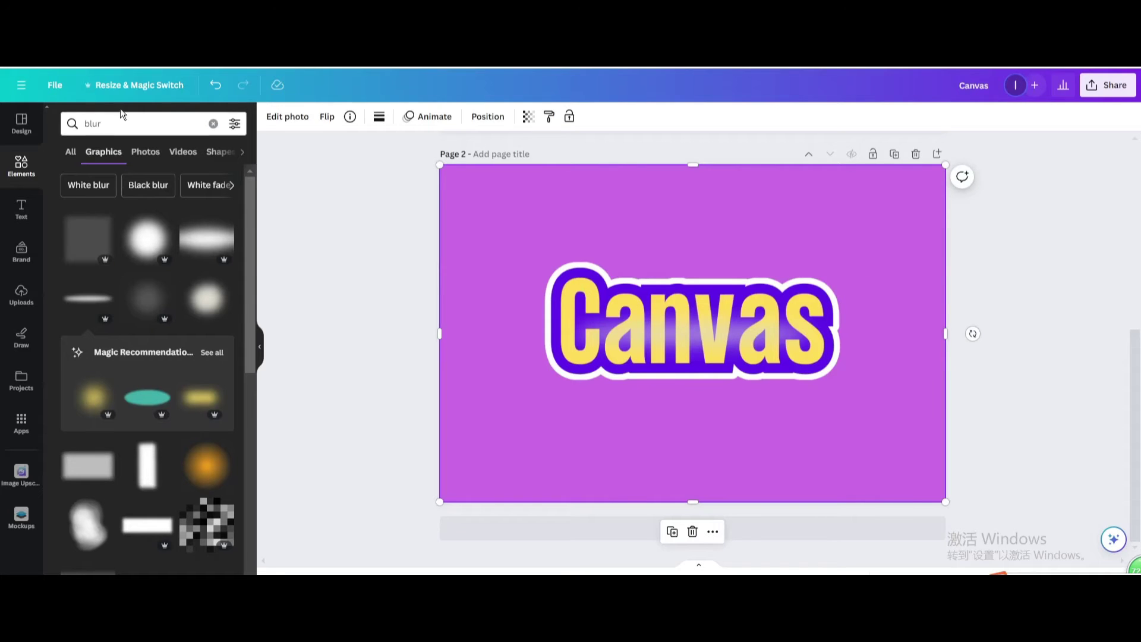
Replace the blur search with 'paper curl' and filter the results to Graphics
click(212, 123)
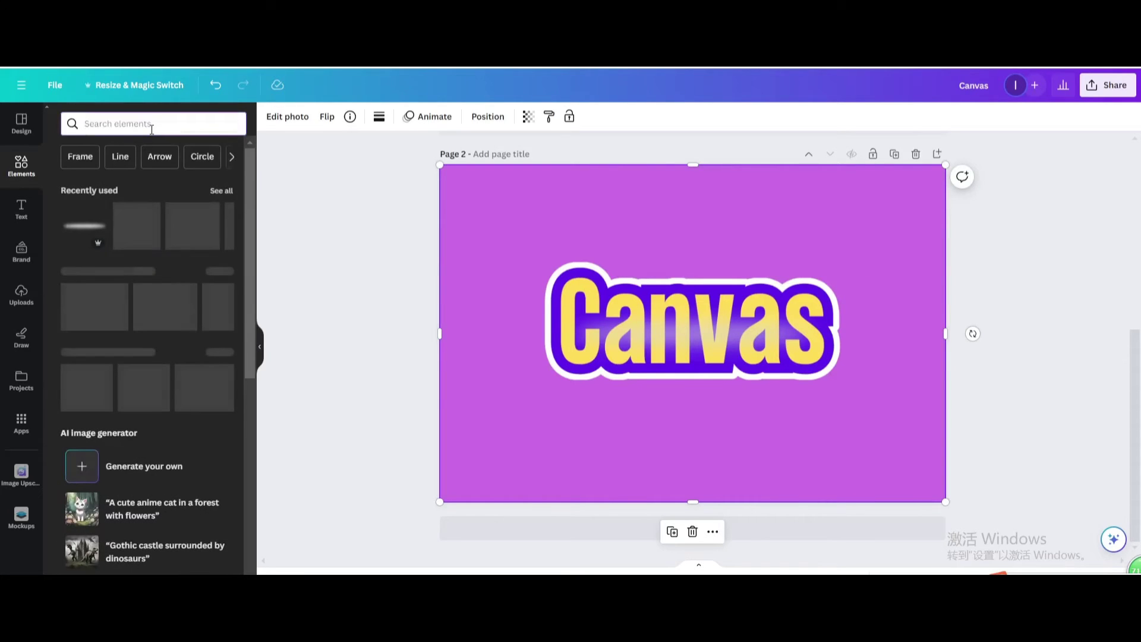
text(p)
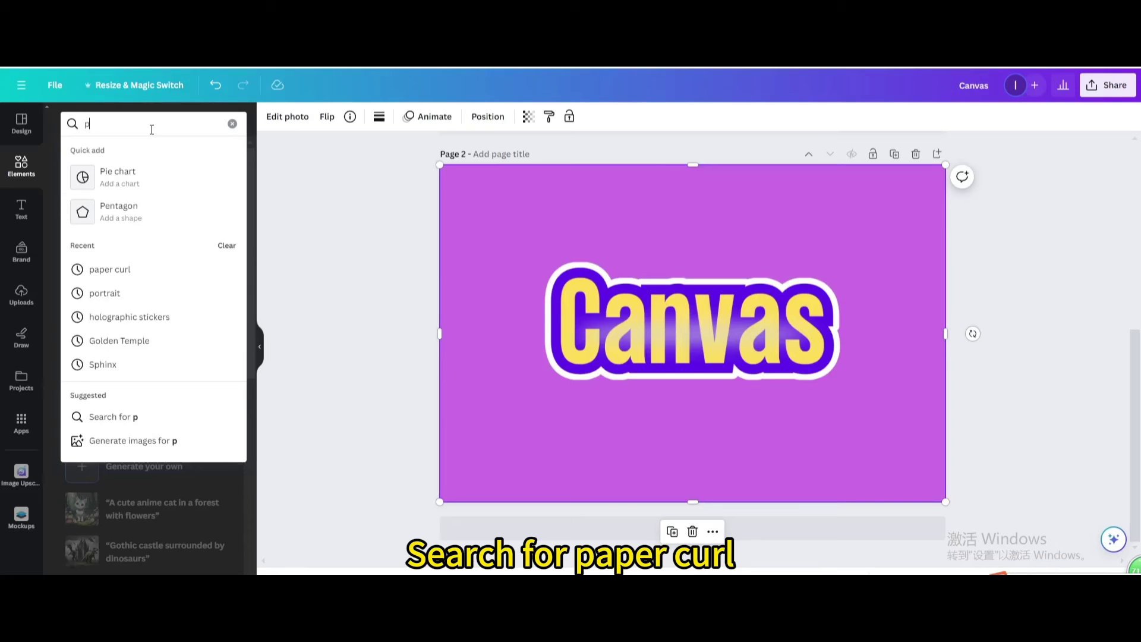
text(aper)
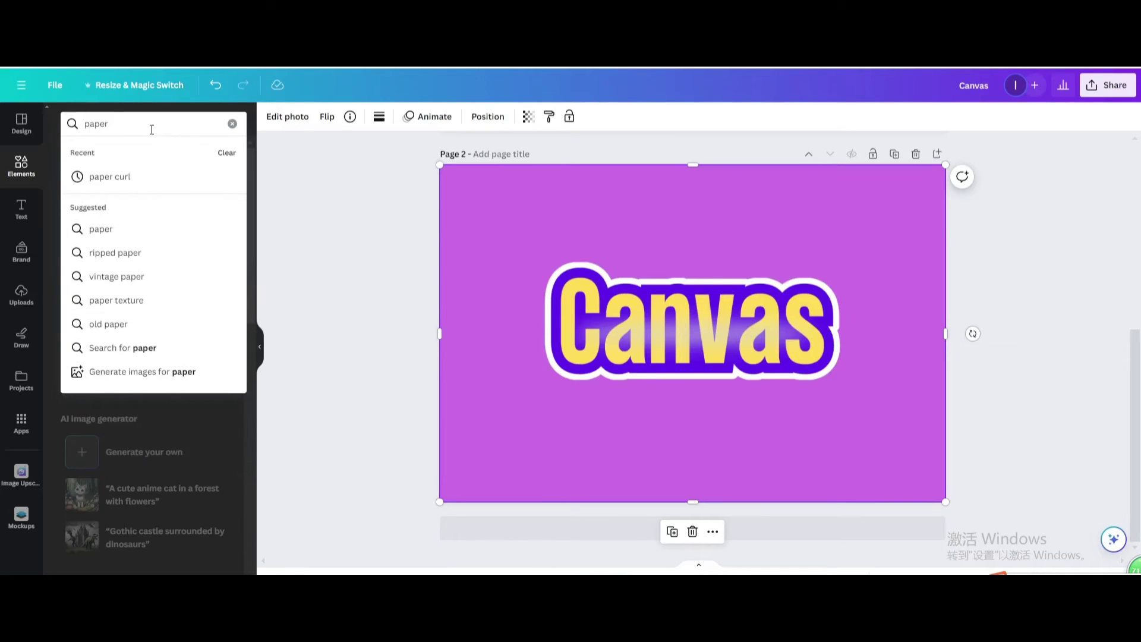
click(136, 188)
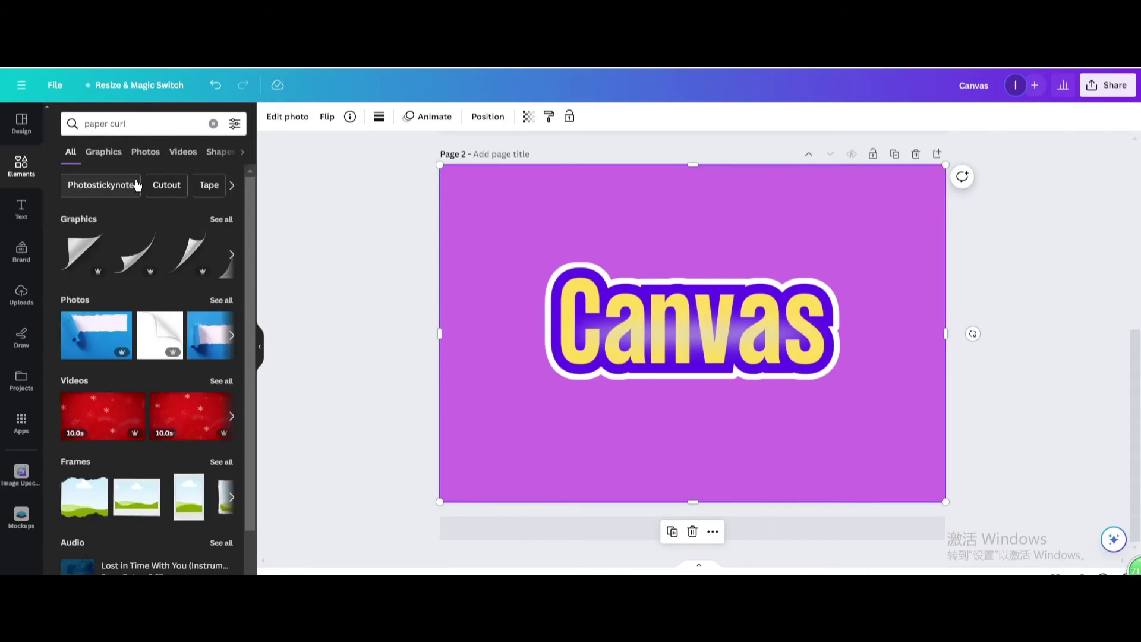
click(104, 151)
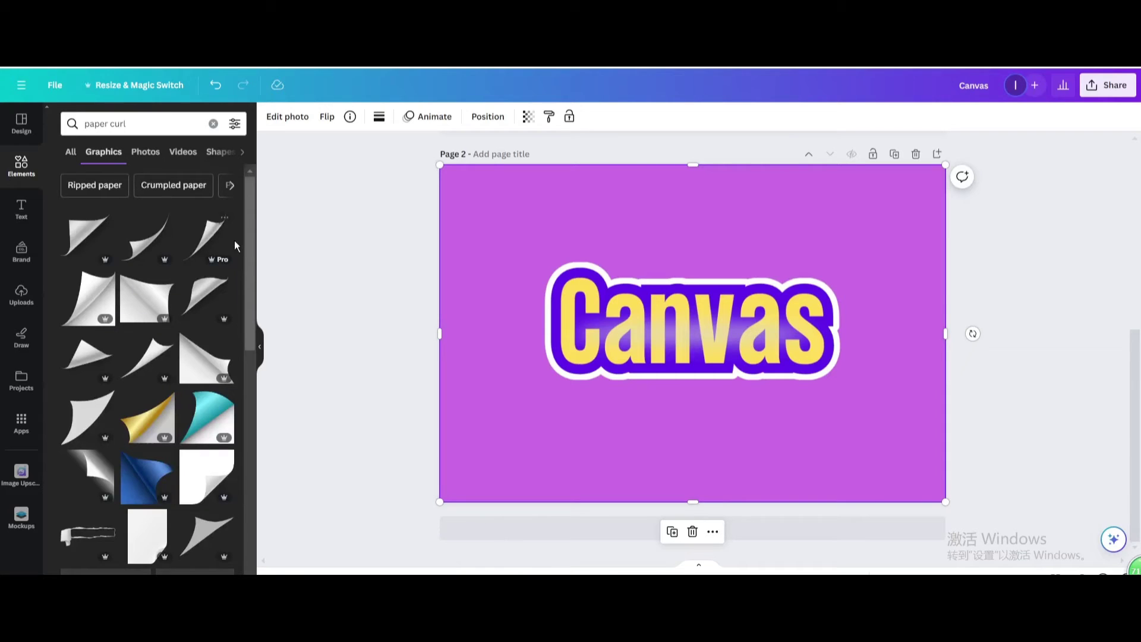
Add a silver paper-curl graphic, shrink it and position it over the letters 'as'
click(83, 239)
drag(836, 198, 649, 373)
drag(599, 406, 798, 327)
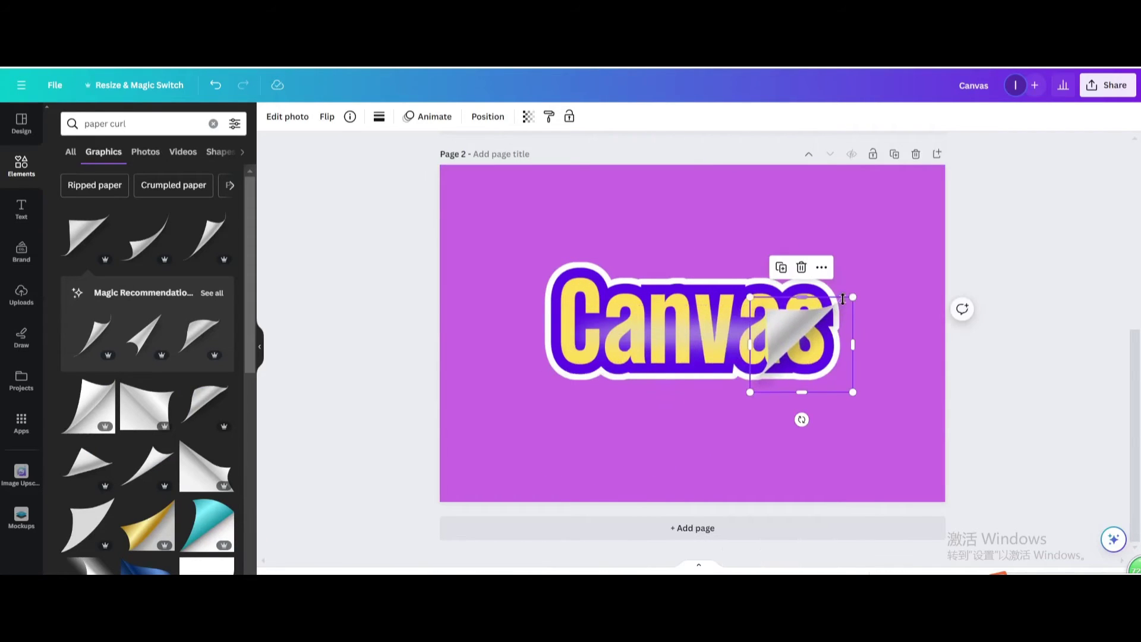
drag(852, 295, 799, 340)
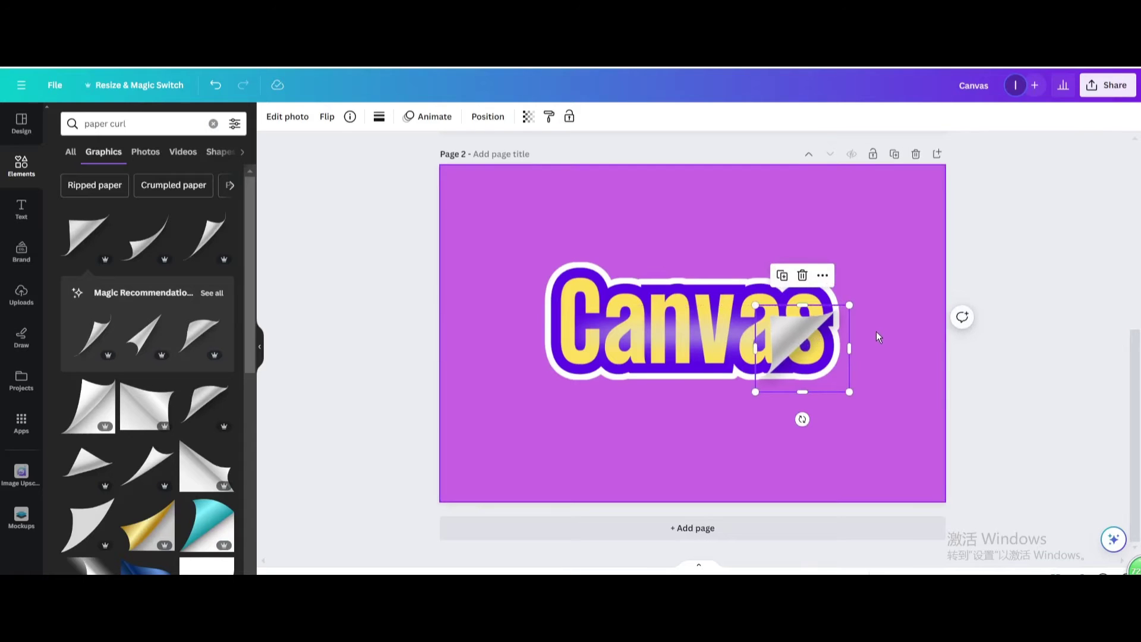
scroll(876, 330, up, 3)
scroll(876, 332, up, 2)
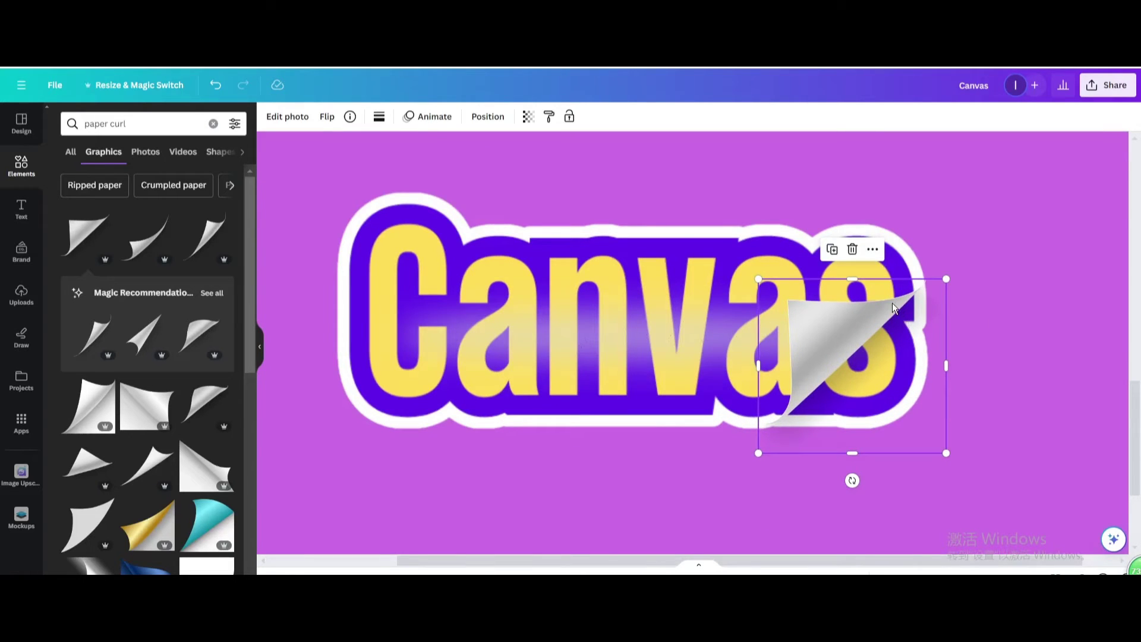
drag(893, 304, 891, 306)
click(983, 302)
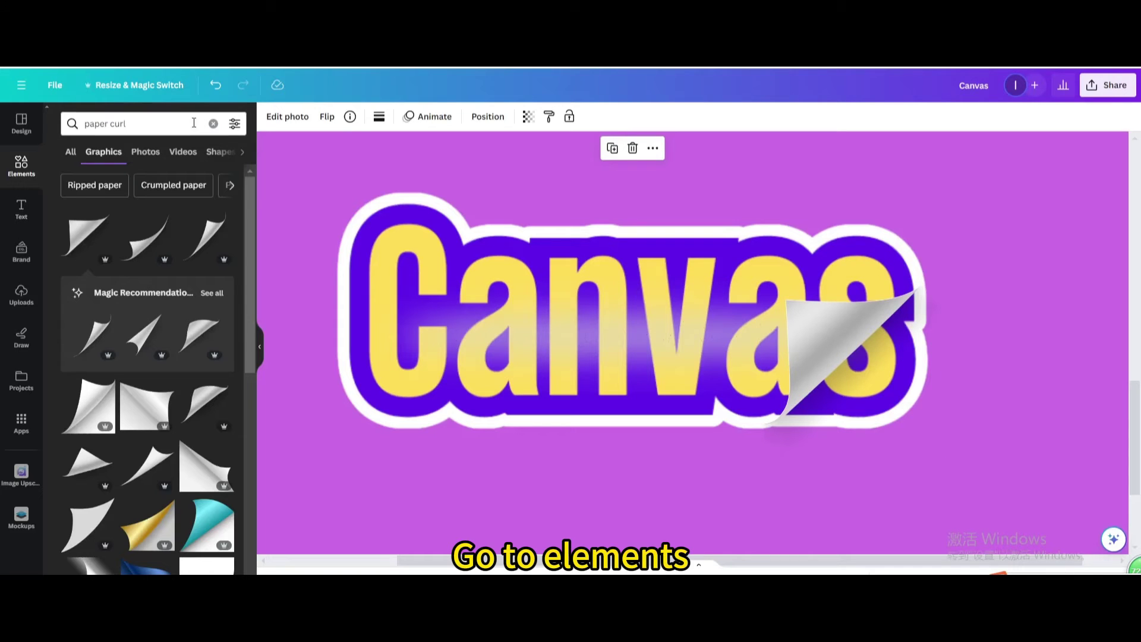
Add a yellow square at the sticker's lower right and rotate it into a diamond
click(213, 124)
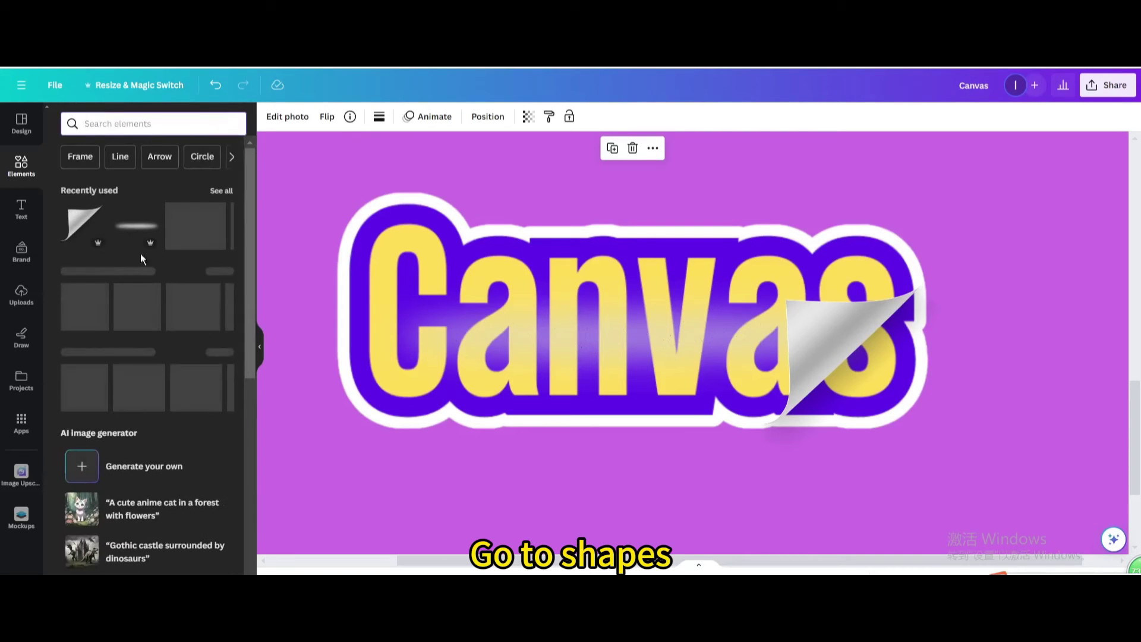
click(77, 299)
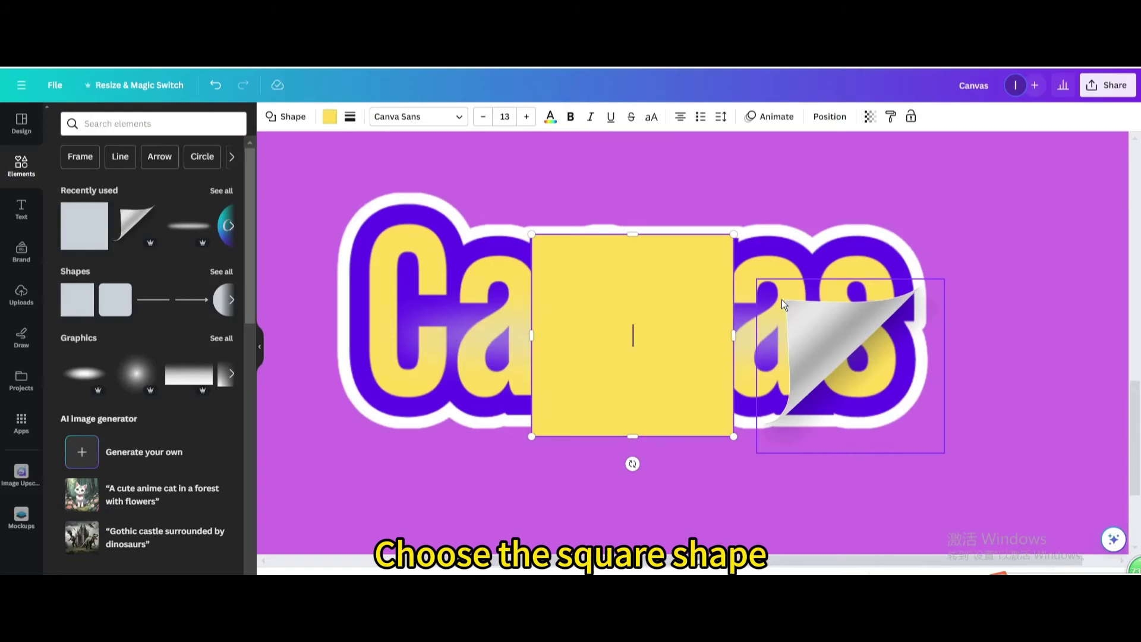
drag(602, 329, 909, 423)
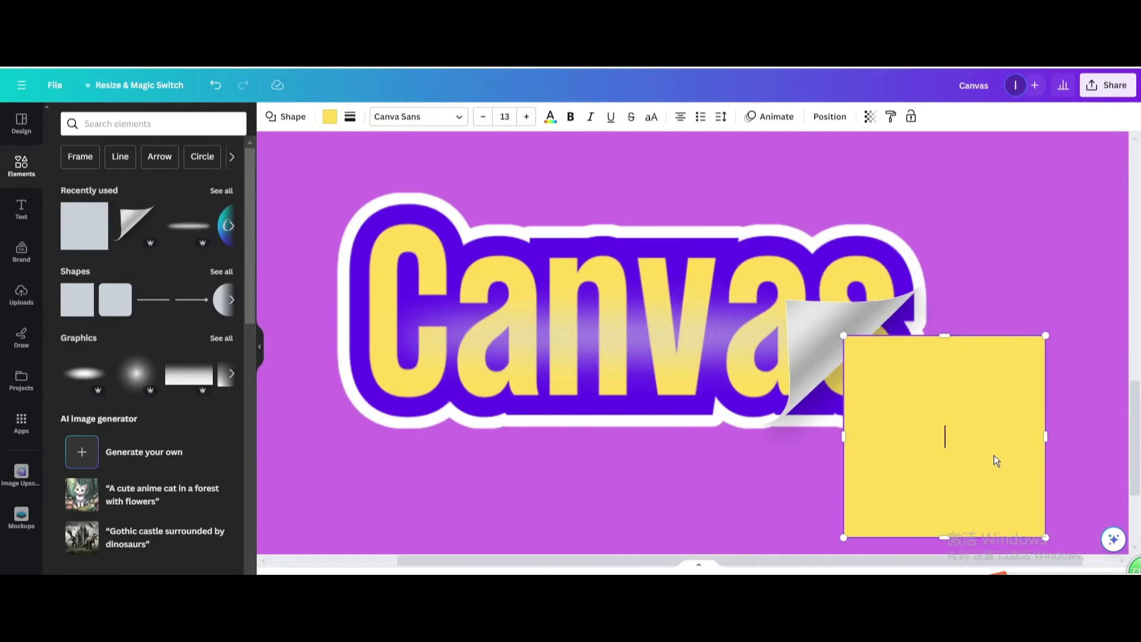
scroll(992, 450, down, 1)
drag(973, 544, 874, 517)
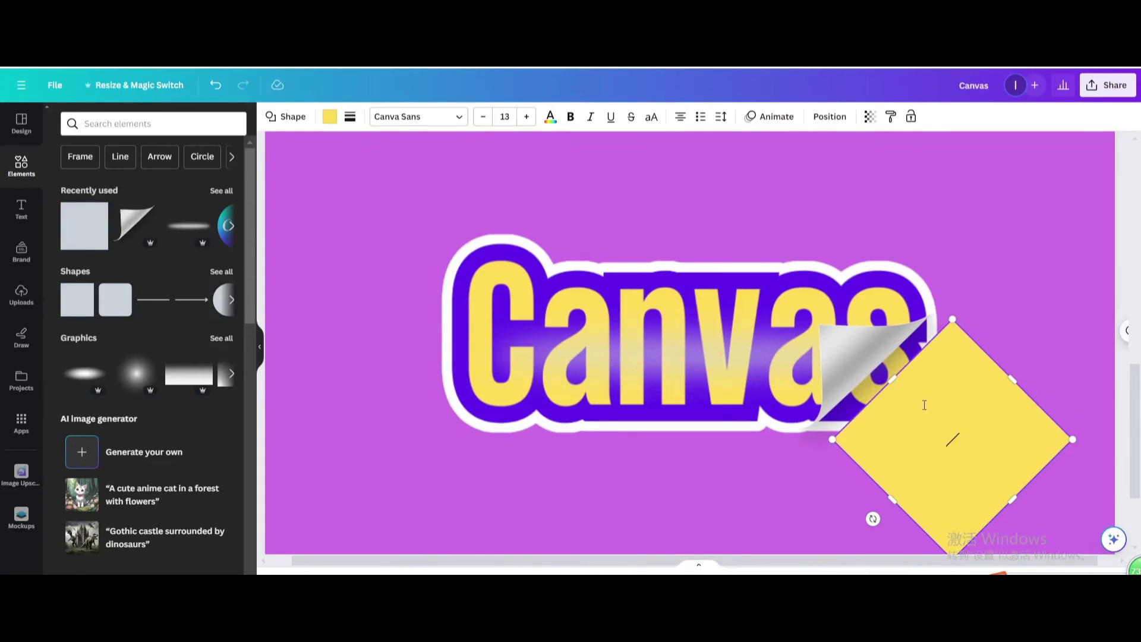
Position the diamond beside the paper curl and enlarge it to 216 × 257
drag(945, 413, 924, 403)
drag(852, 513, 848, 516)
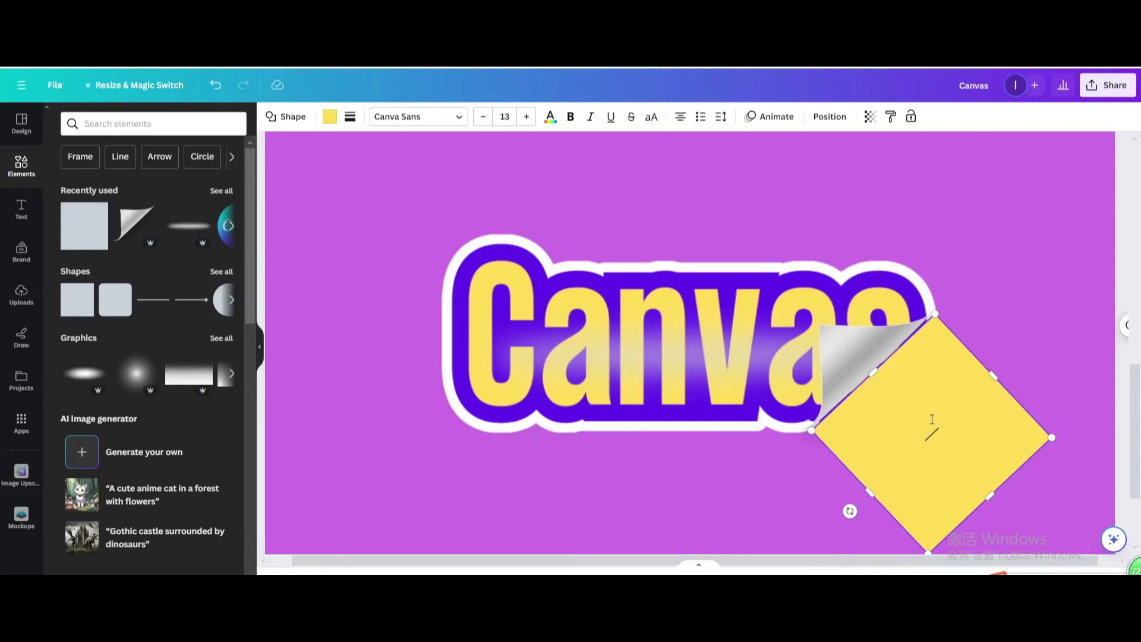
click(1046, 348)
drag(929, 423, 927, 424)
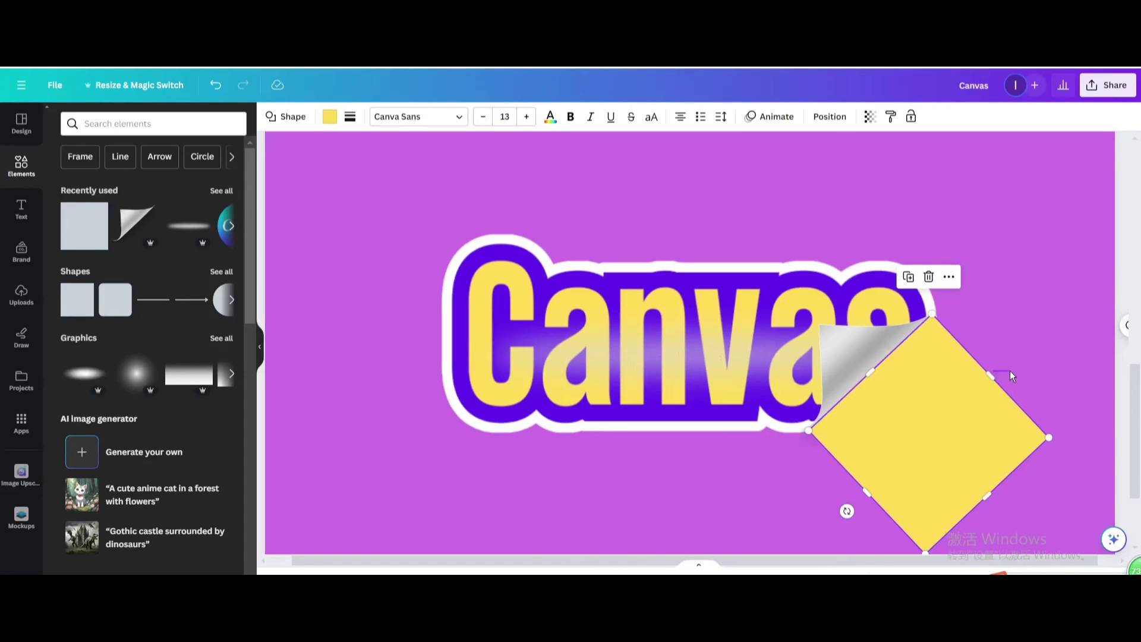
mouse_move(1012, 376)
mouse_down()
mouse_move(989, 380)
mouse_move(1013, 372)
mouse_up()
drag(866, 494, 856, 503)
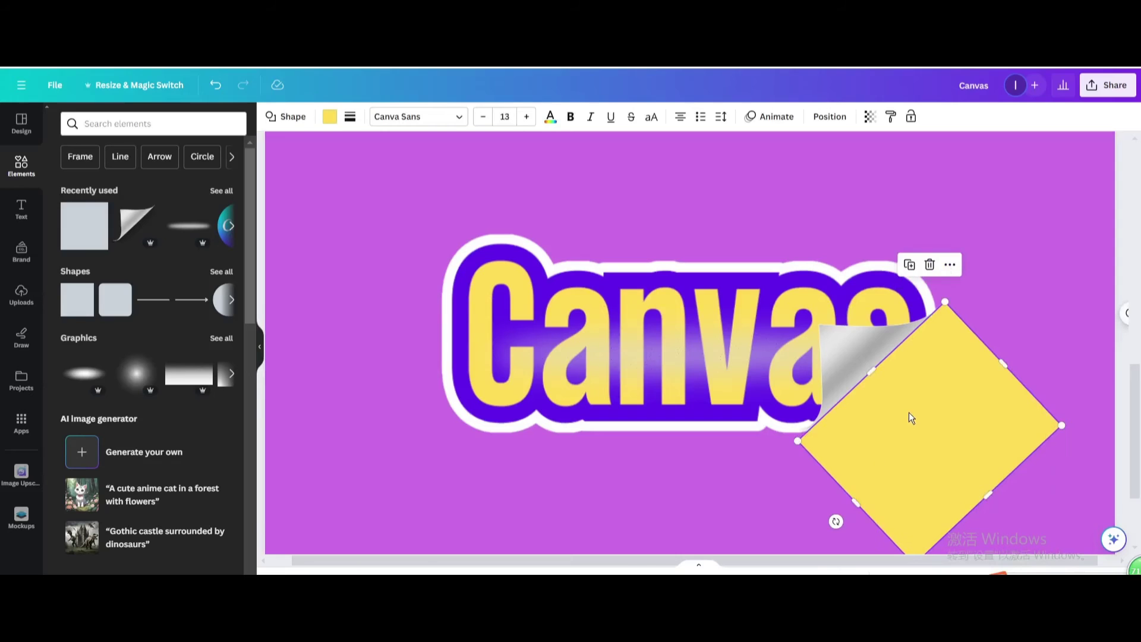
Fill the diamond with the background purple, send it behind the paper curl, and zoom in
click(329, 117)
click(162, 188)
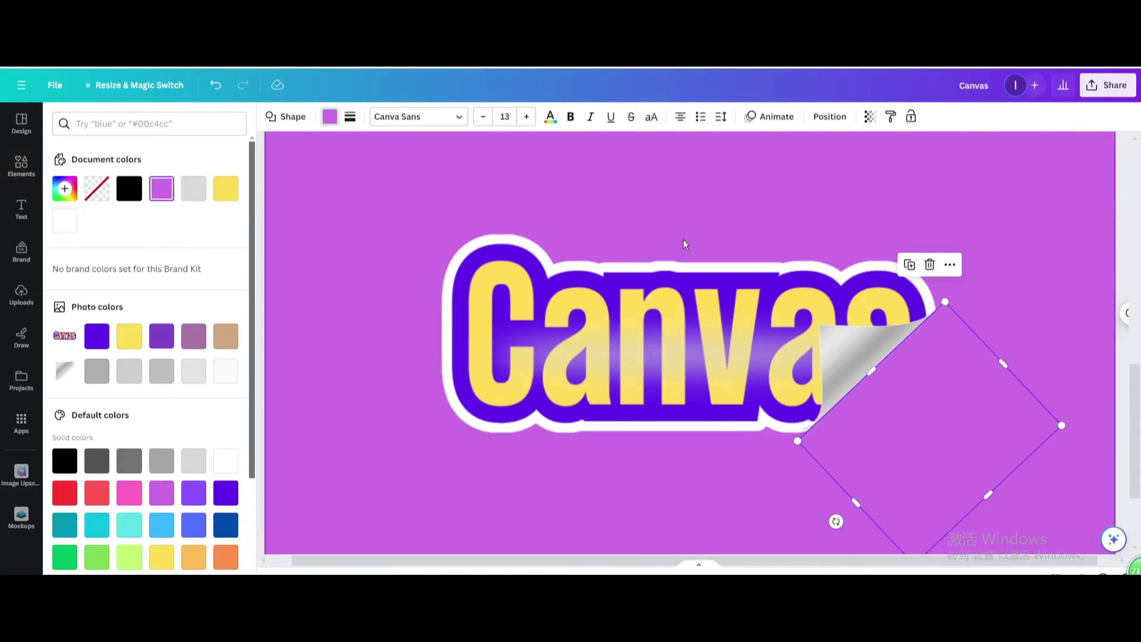
right_click(931, 397)
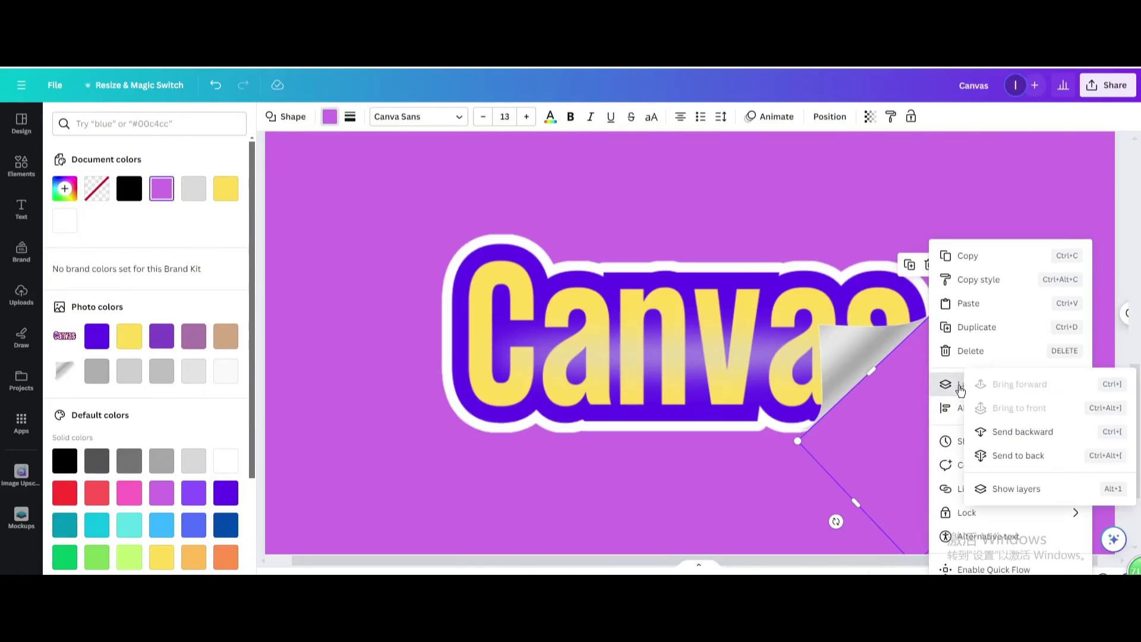
click(1005, 428)
click(706, 491)
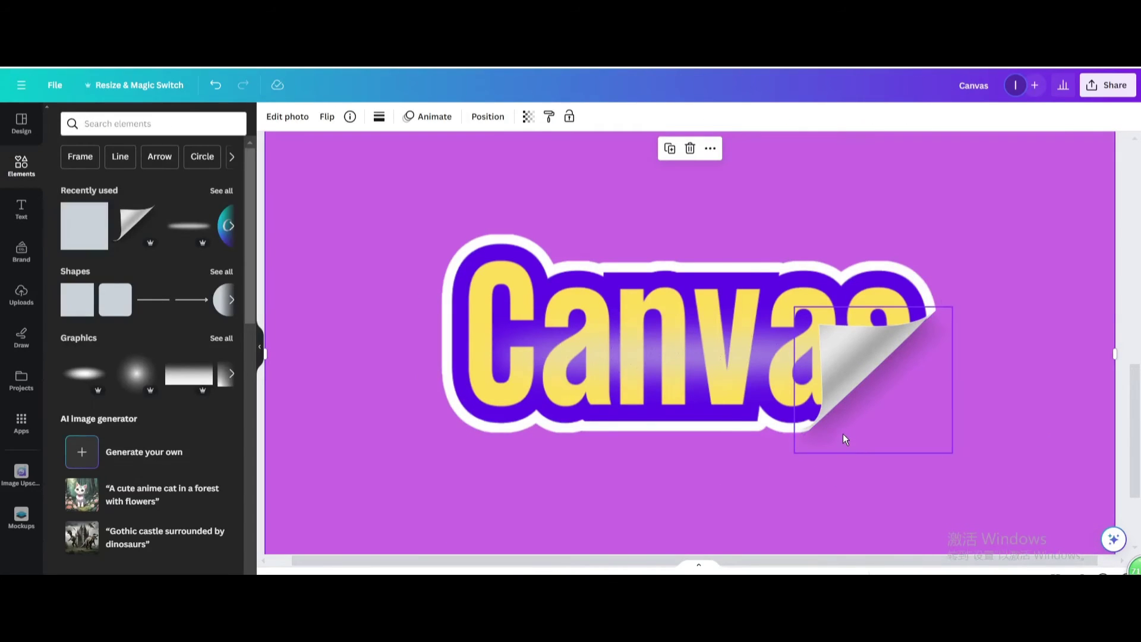
scroll(843, 433, up, 4)
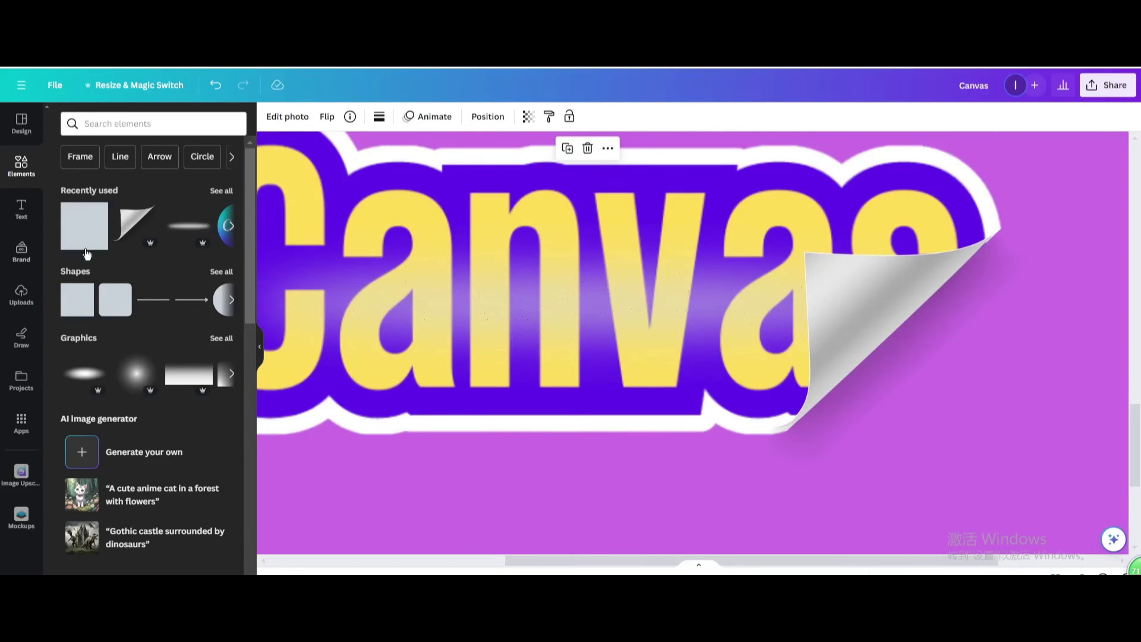
Add a yellow square, flatten it into a wide rectangle, and tilt it counter-clockwise below the curl
click(66, 313)
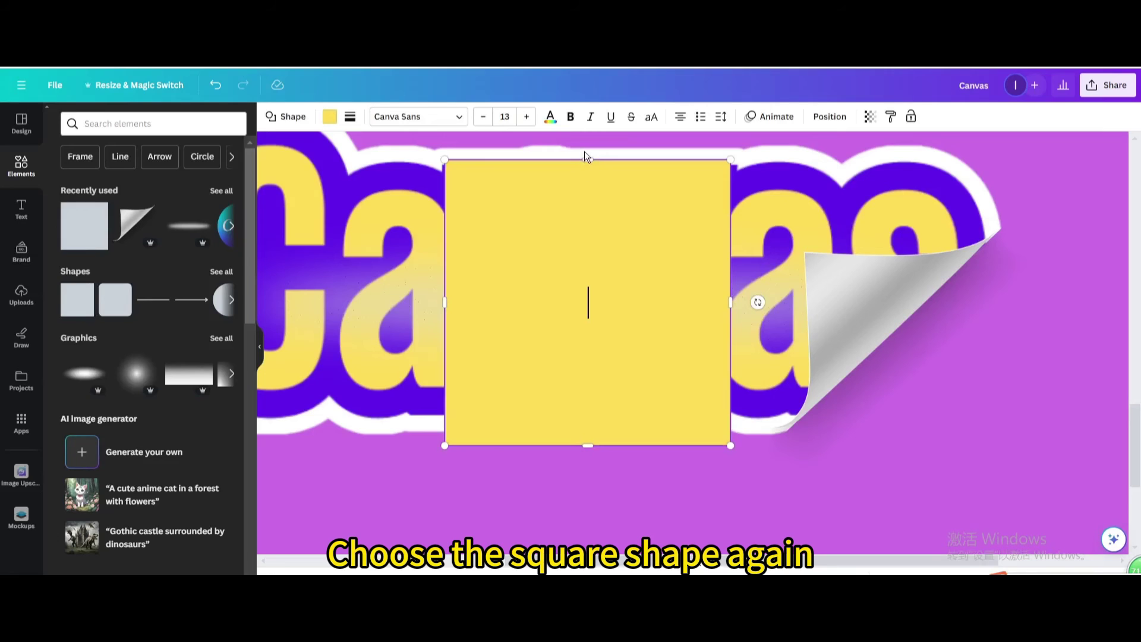
drag(585, 158, 589, 394)
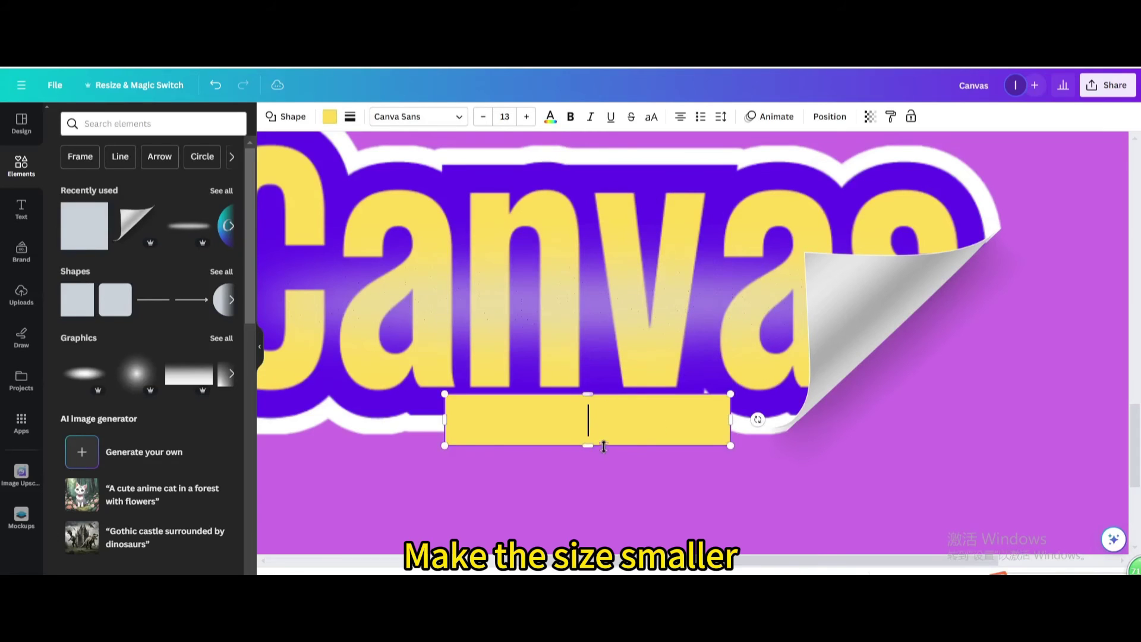
click(725, 442)
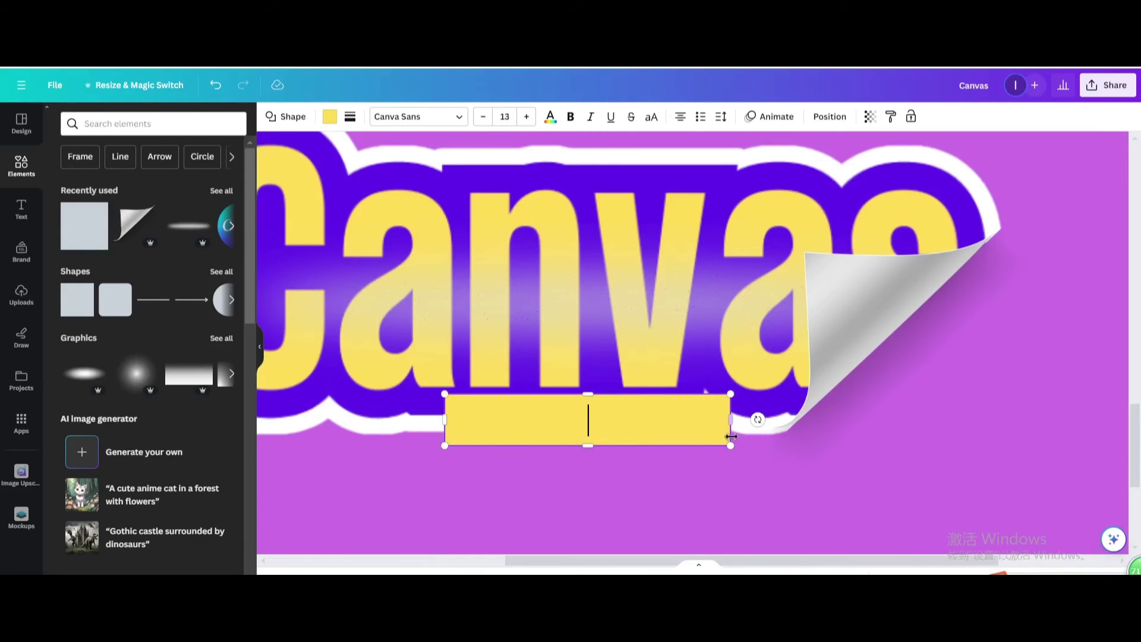
drag(618, 428, 809, 467)
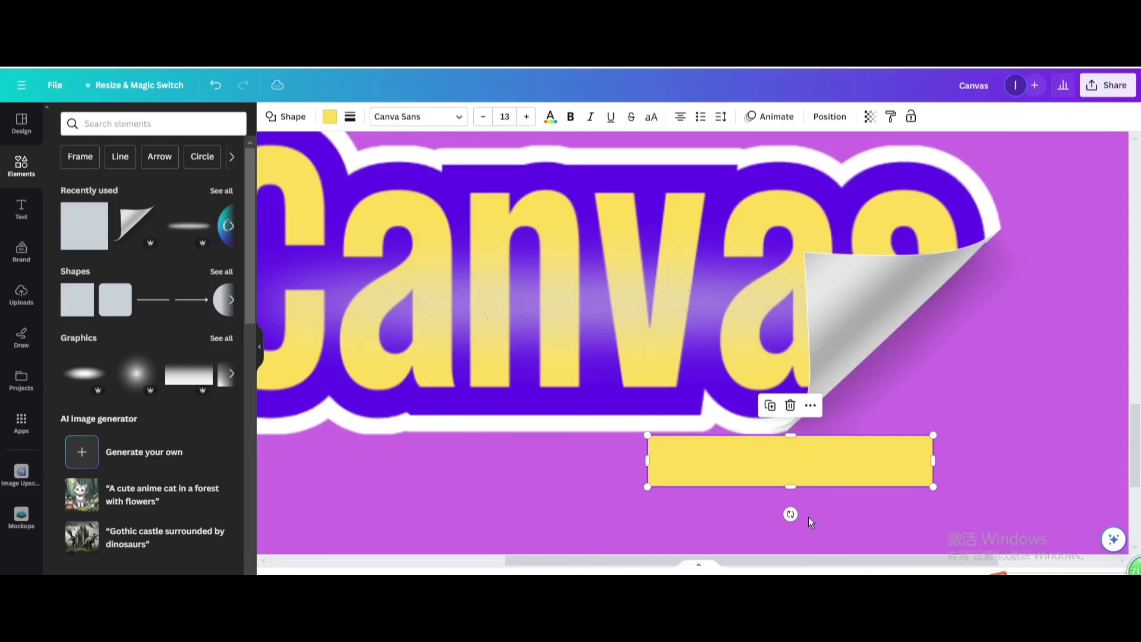
drag(791, 515, 811, 510)
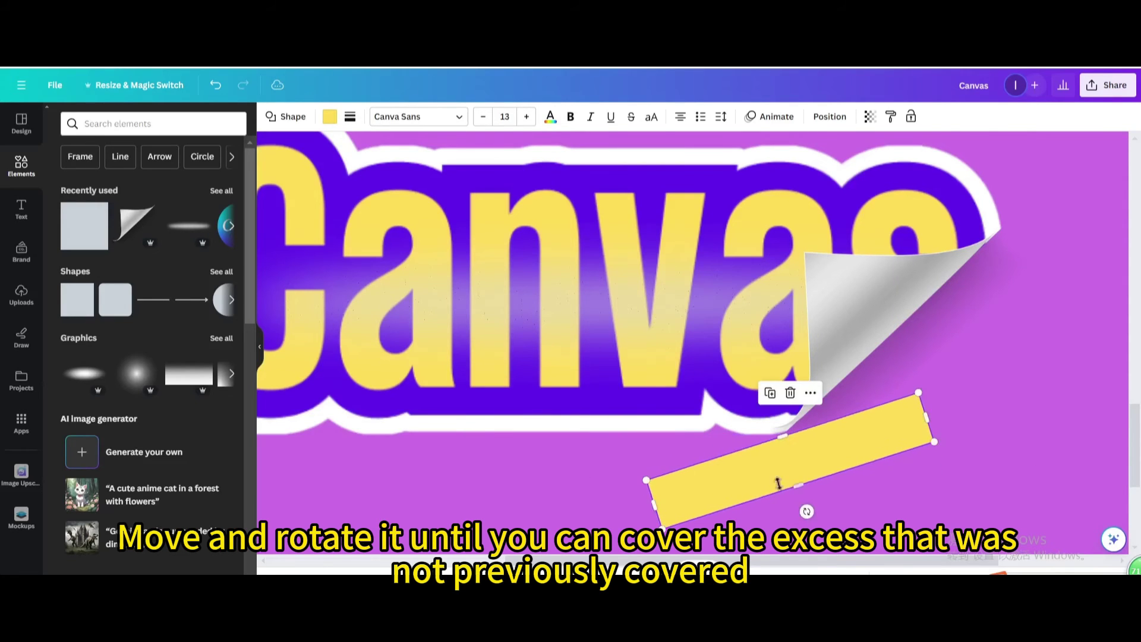
drag(776, 470, 775, 451)
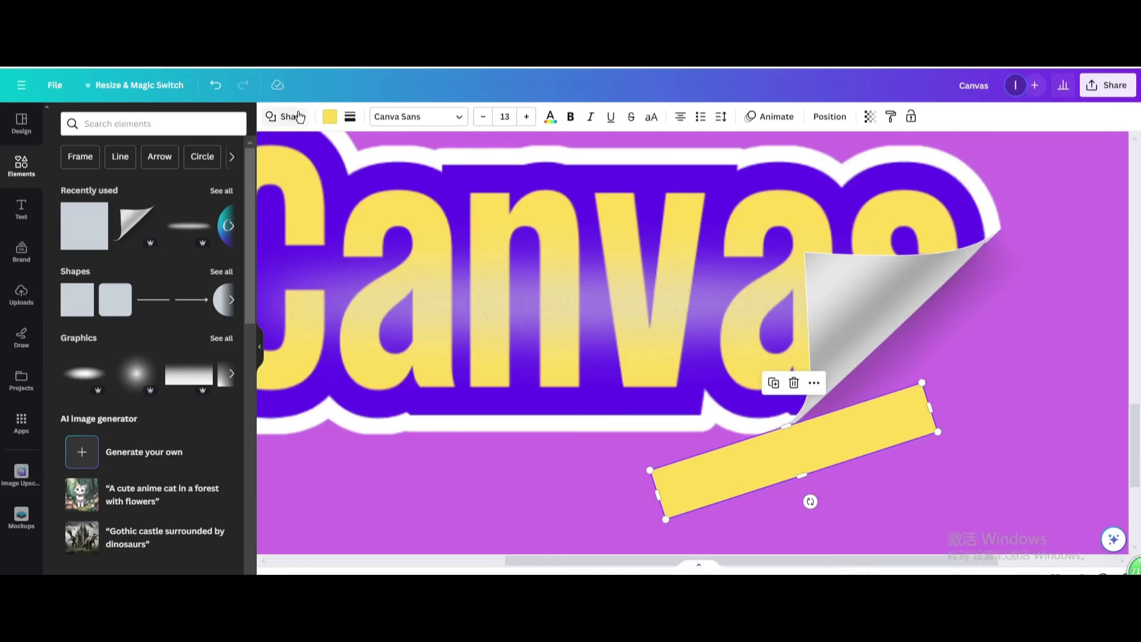
Fill the rectangle with background purple, duplicate it, and send the lower one back a layer
click(329, 118)
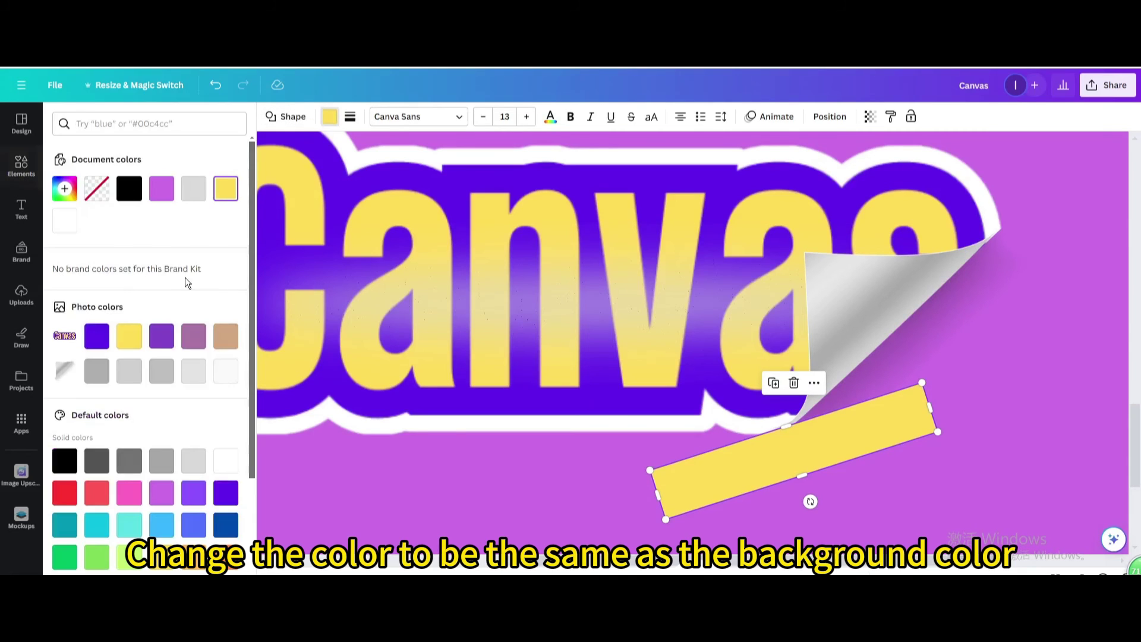
click(162, 189)
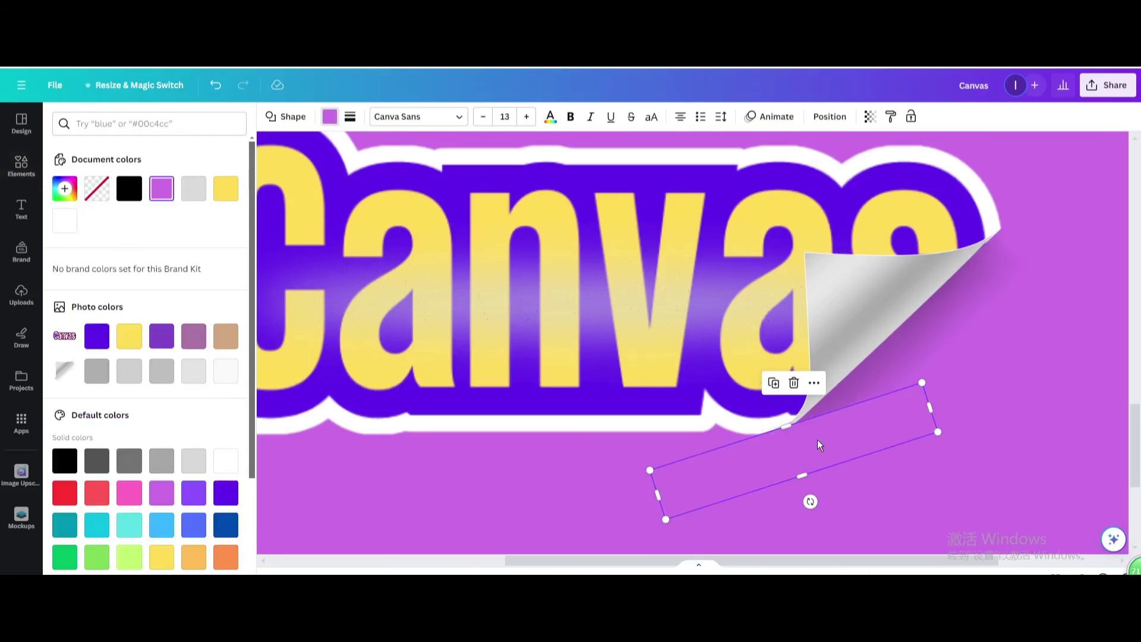
click(773, 383)
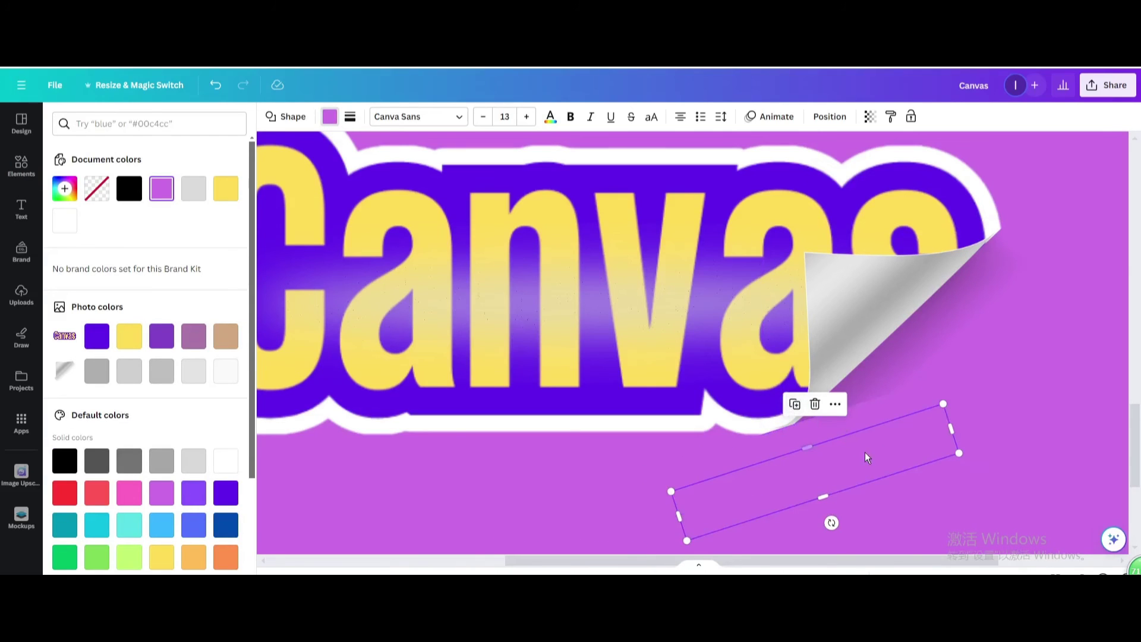
drag(933, 418, 811, 449)
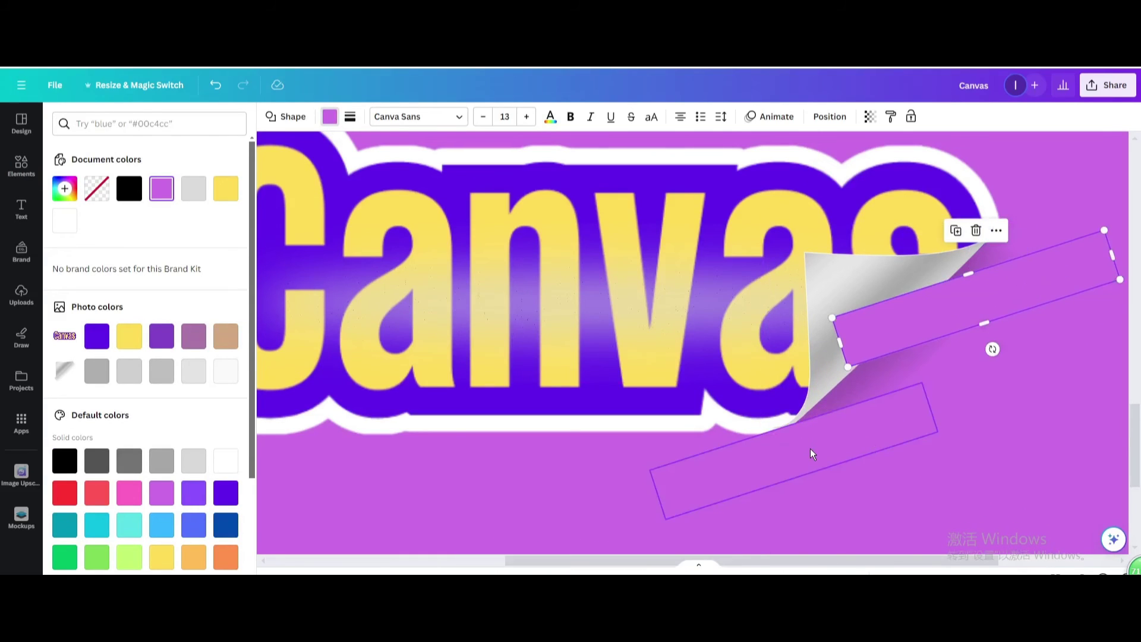
right_click(811, 448)
mouse_move(892, 384)
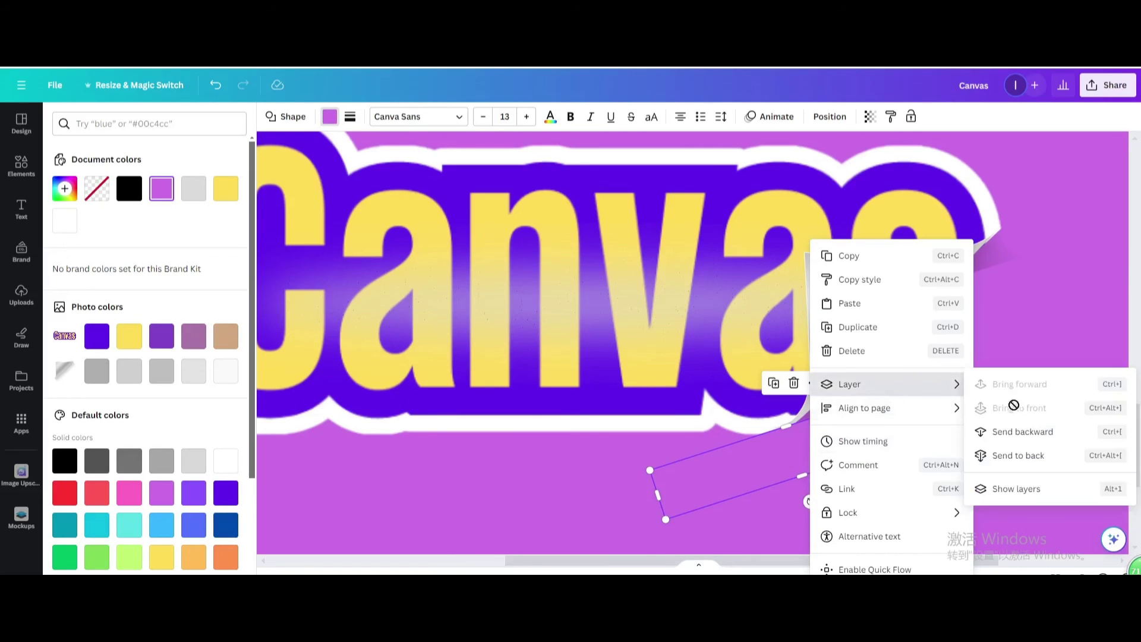
click(1021, 432)
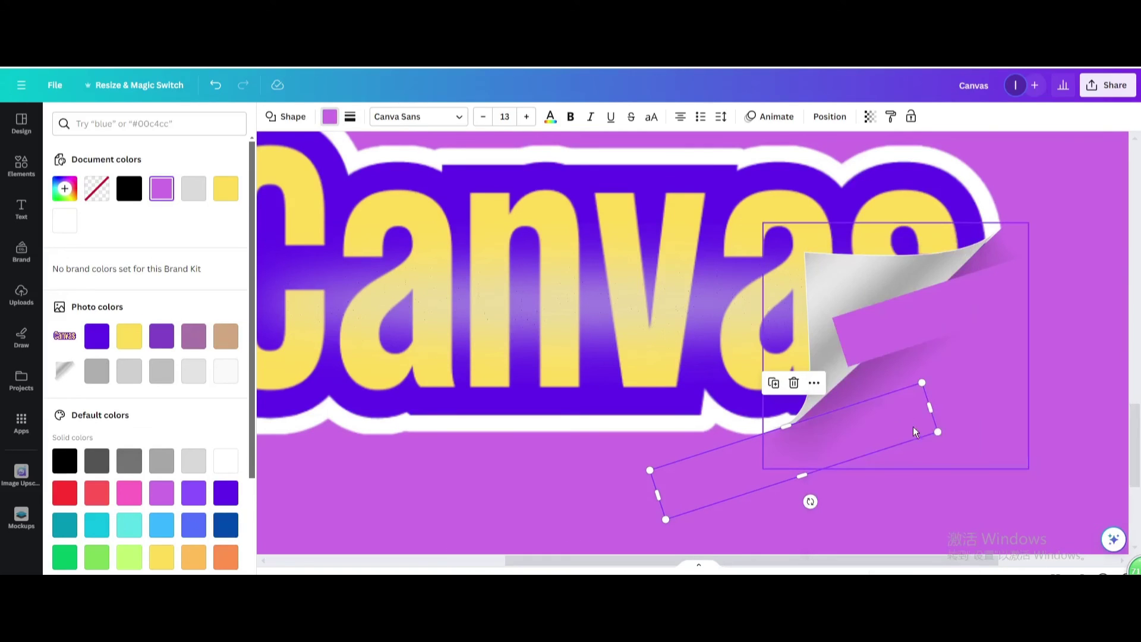
Rotate the copy to about -42° along the curl and send it behind the page-curl image
click(940, 312)
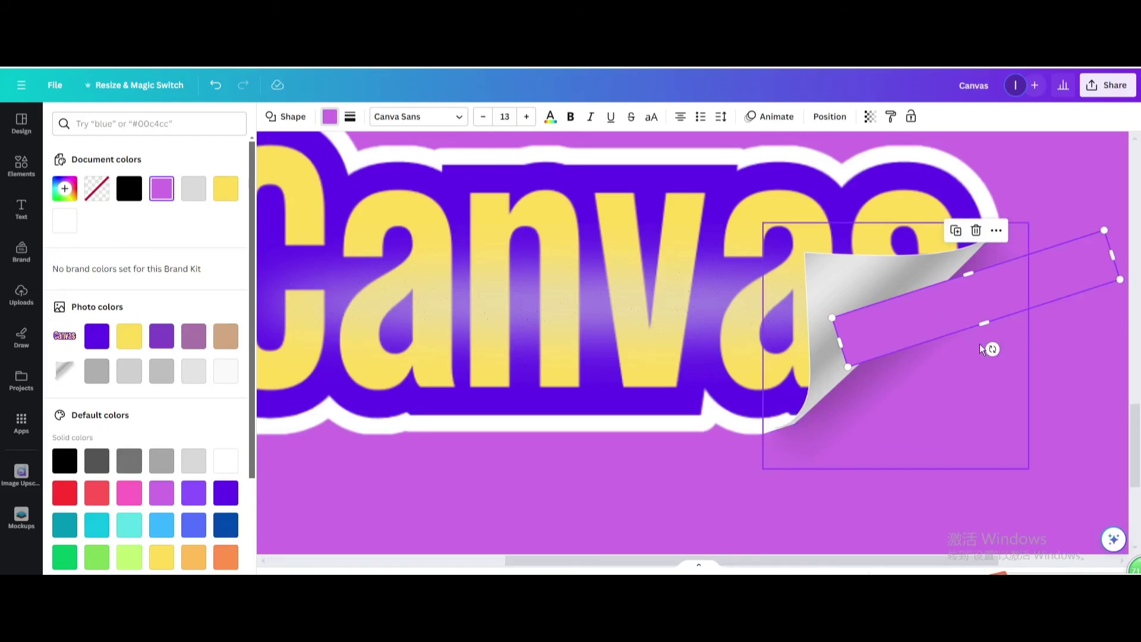
drag(992, 350, 1015, 341)
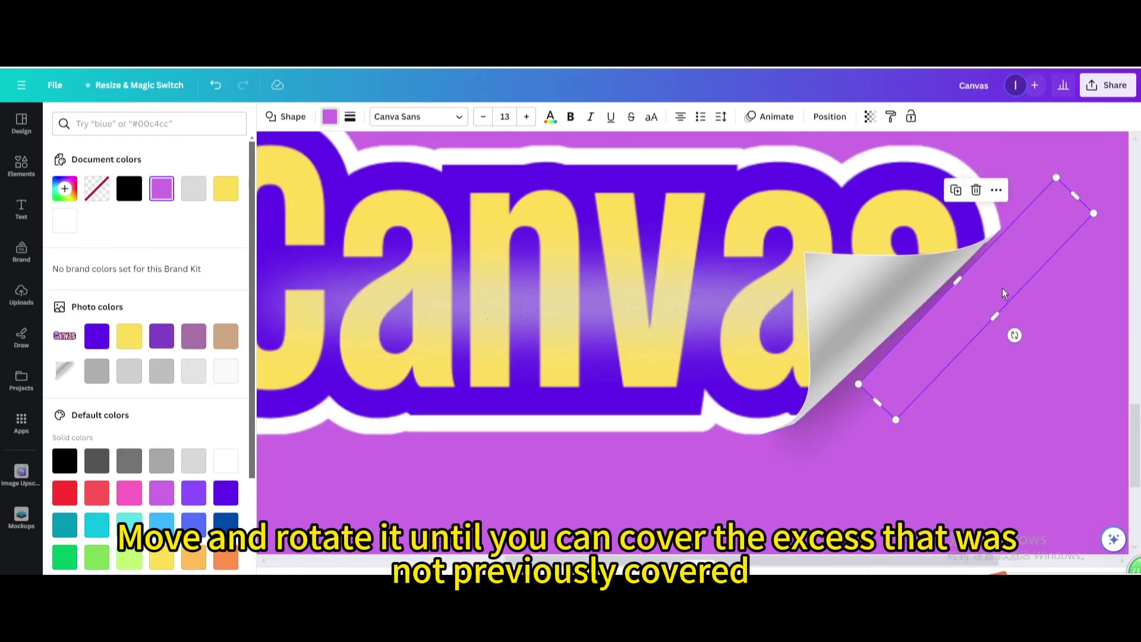
drag(1002, 288, 1004, 280)
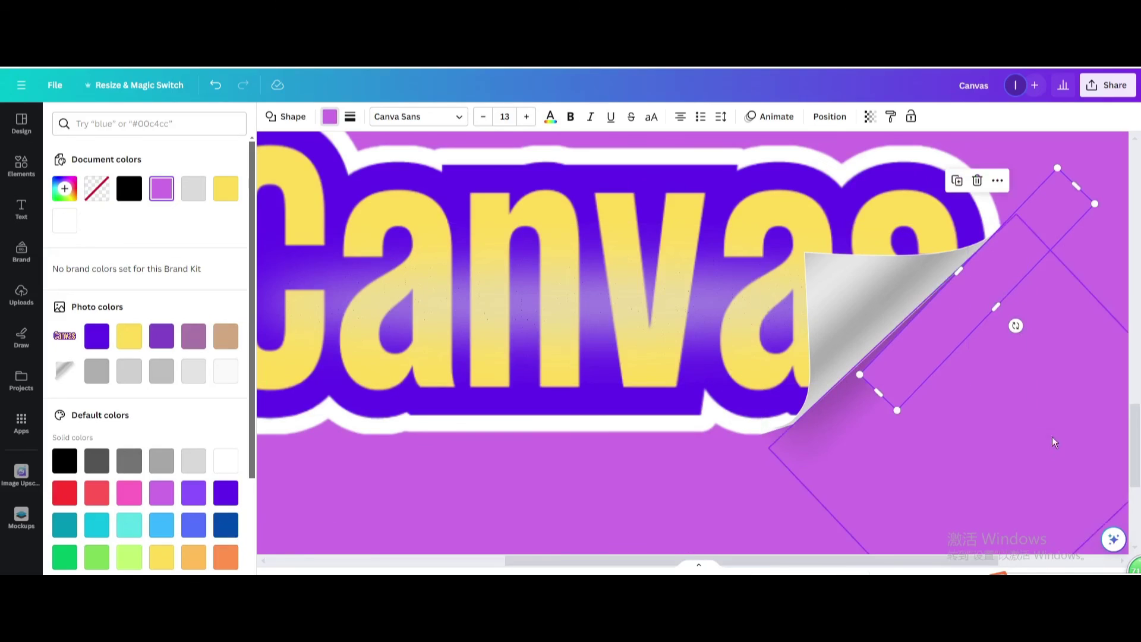
right_click(1038, 224)
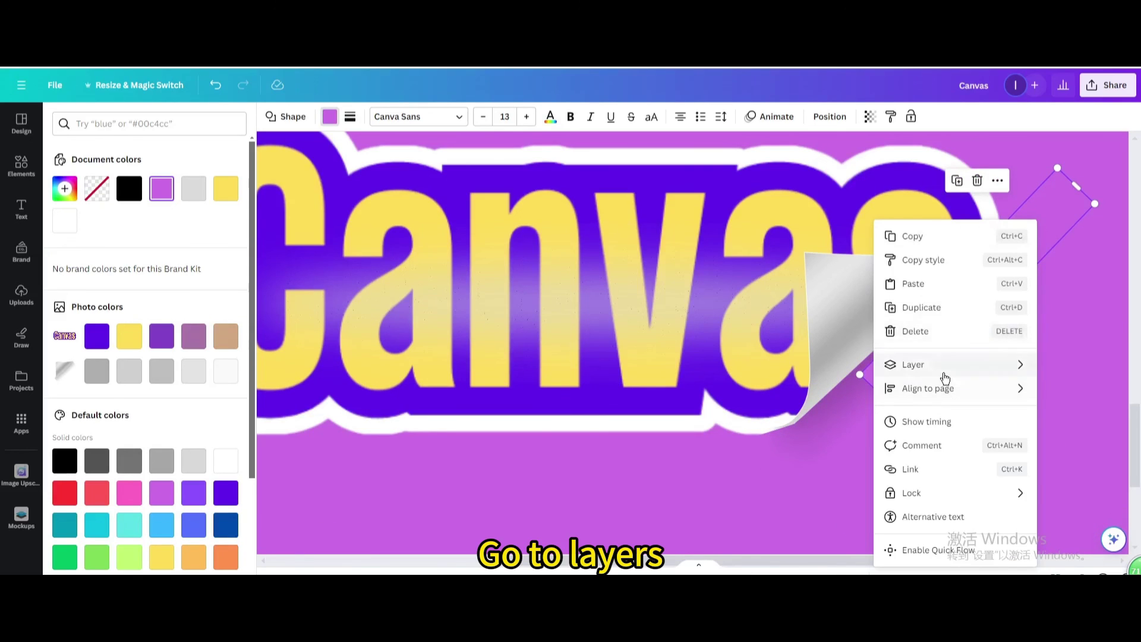
mouse_move(946, 365)
click(1061, 413)
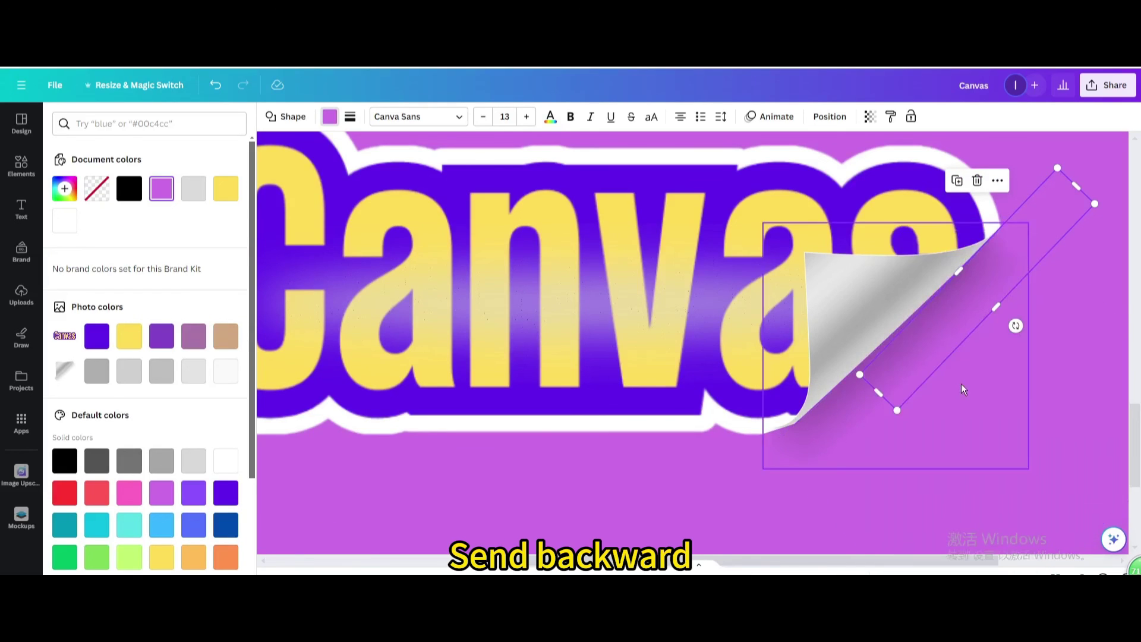
Tuck the remaining rectangle behind the page-curl image and zoom out to view the corner
double_click(1041, 217)
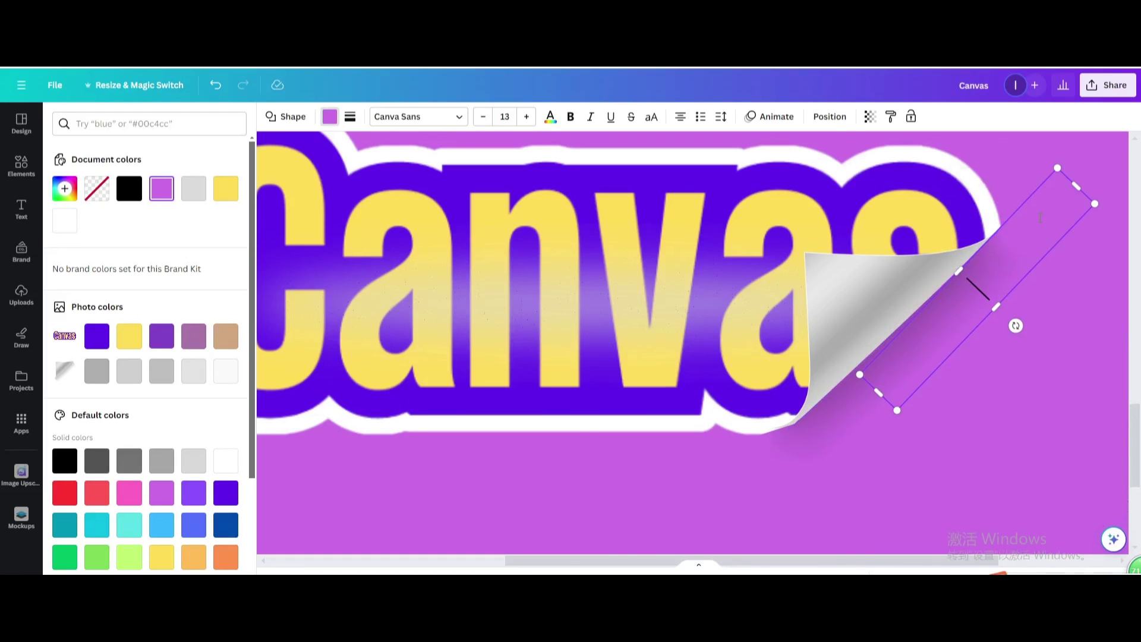
click(1032, 222)
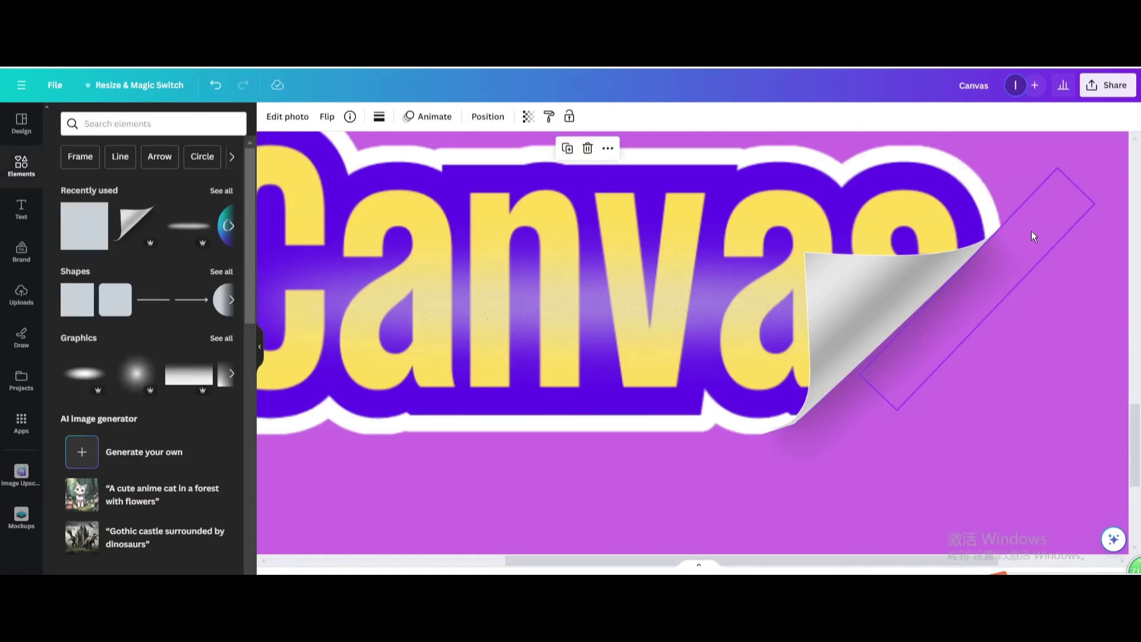
right_click(1032, 230)
mouse_move(908, 375)
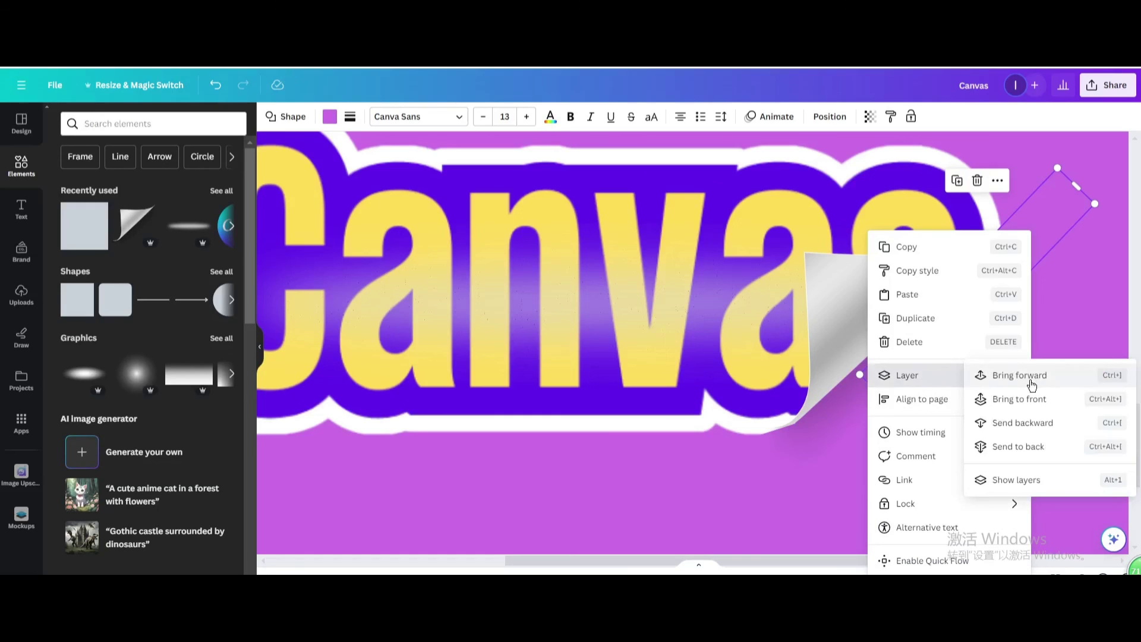
click(1022, 423)
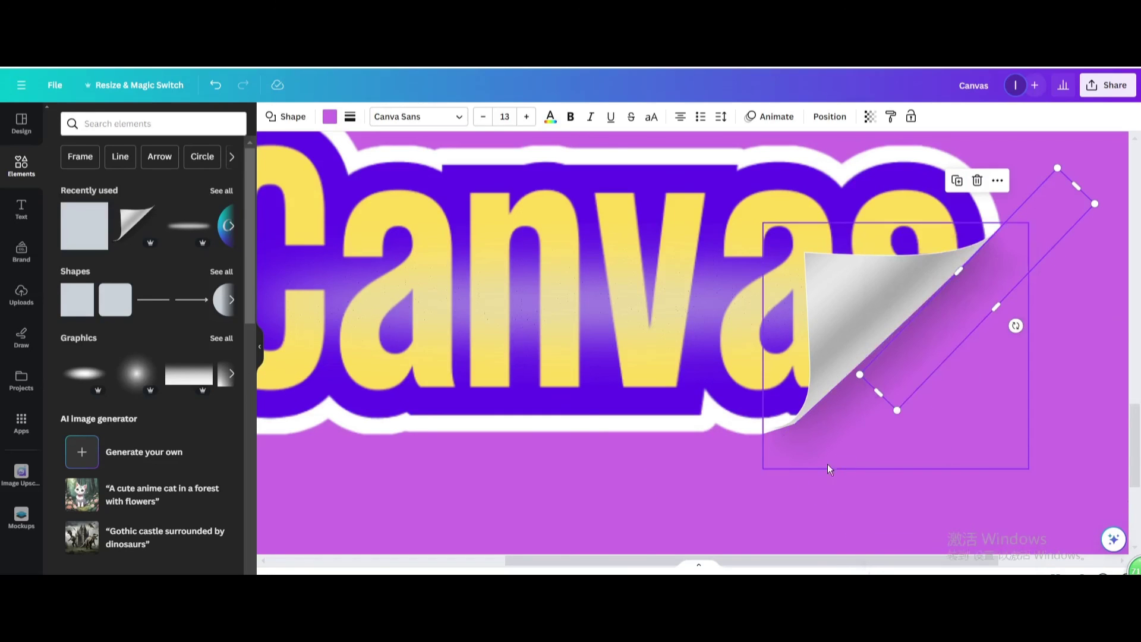
click(708, 508)
scroll(676, 472, down, 5)
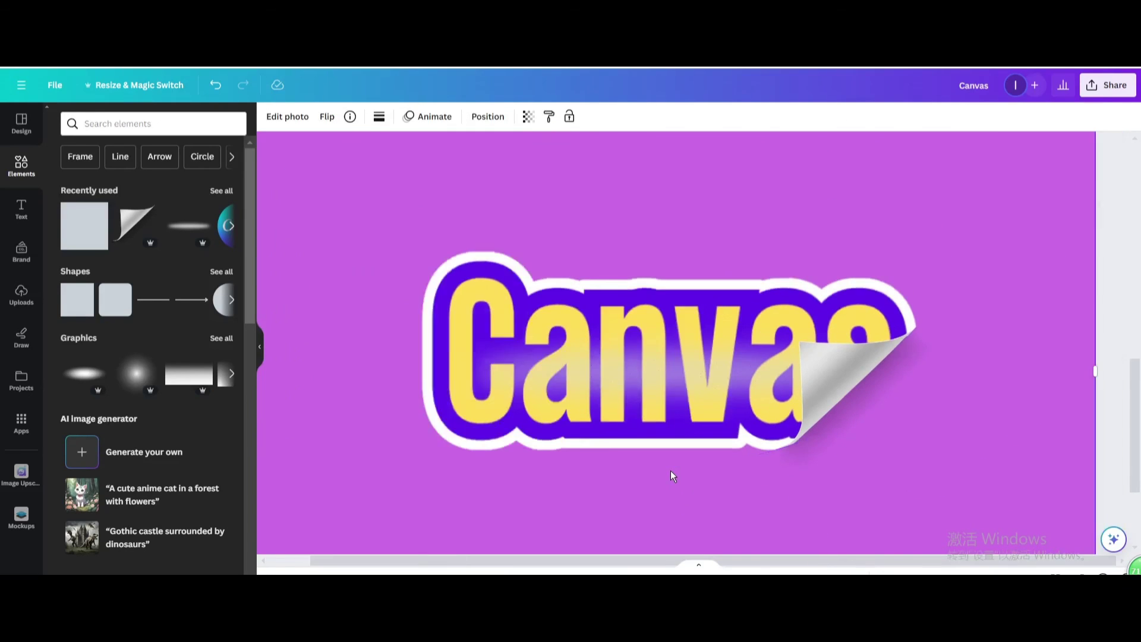
scroll(745, 363, down, 2)
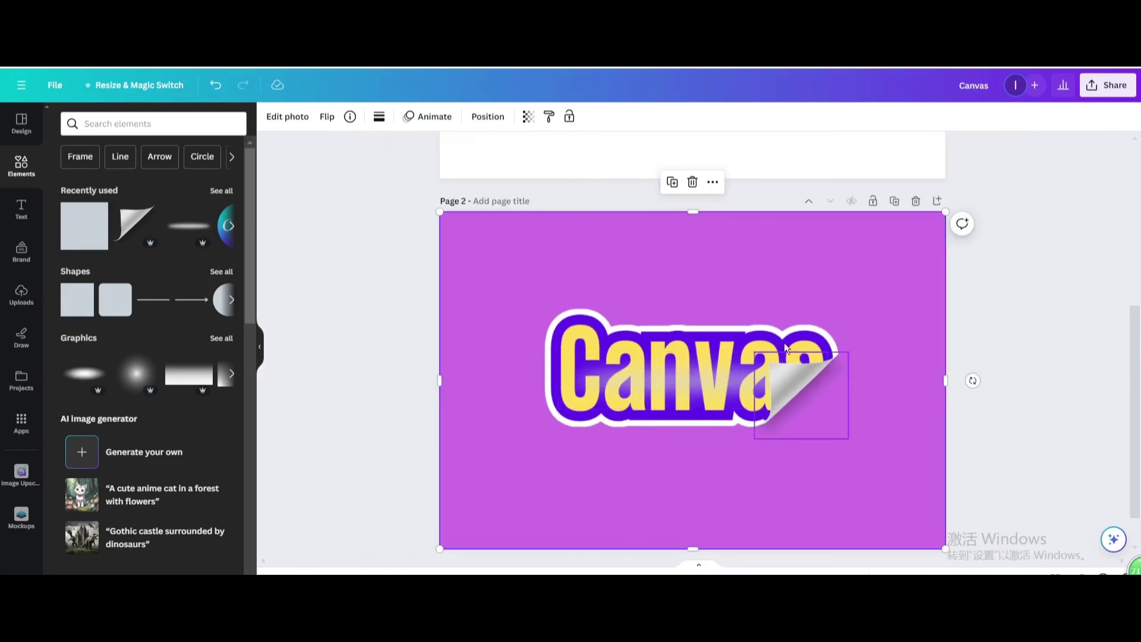
scroll(918, 295, down, 1)
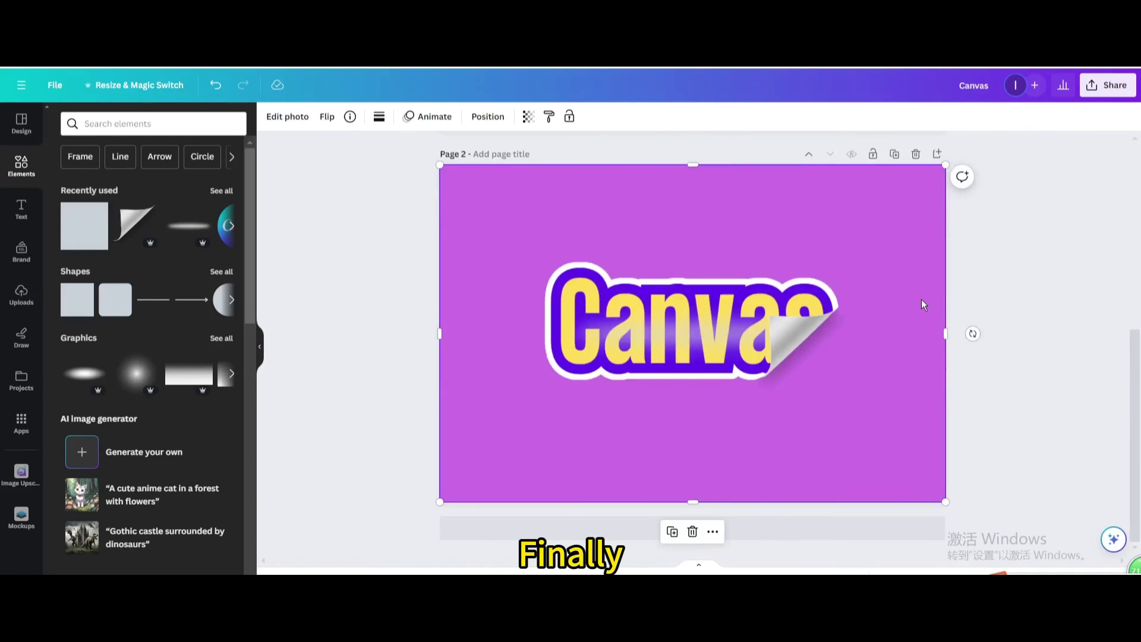
Set the download to JPG file type with only Page 2 selected
click(1114, 86)
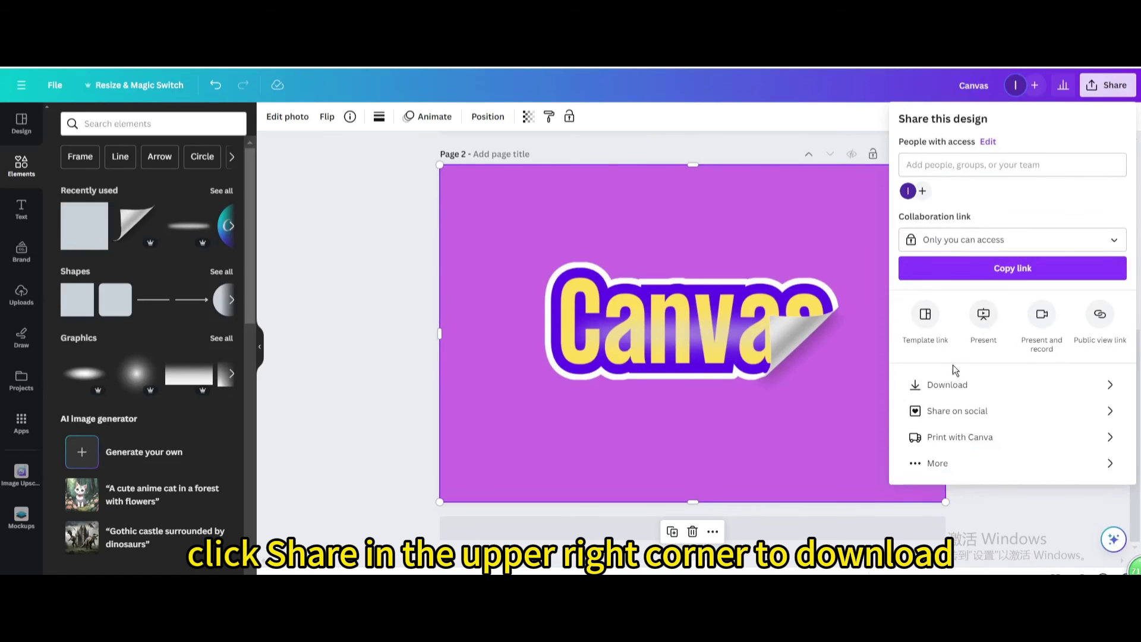
click(947, 385)
click(950, 173)
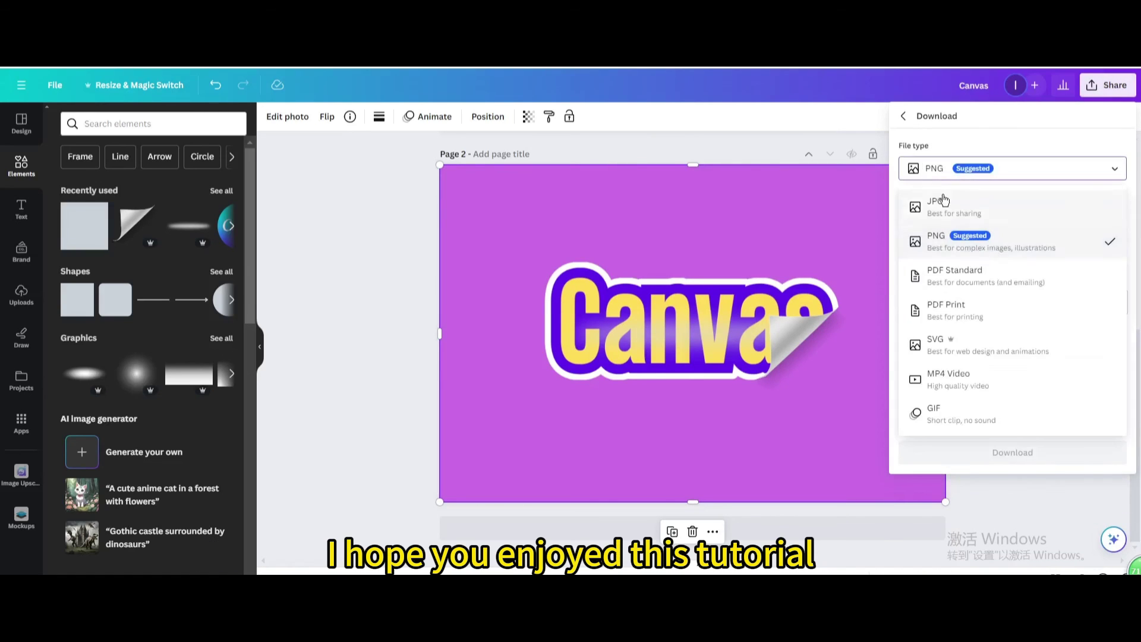
click(944, 200)
click(1115, 309)
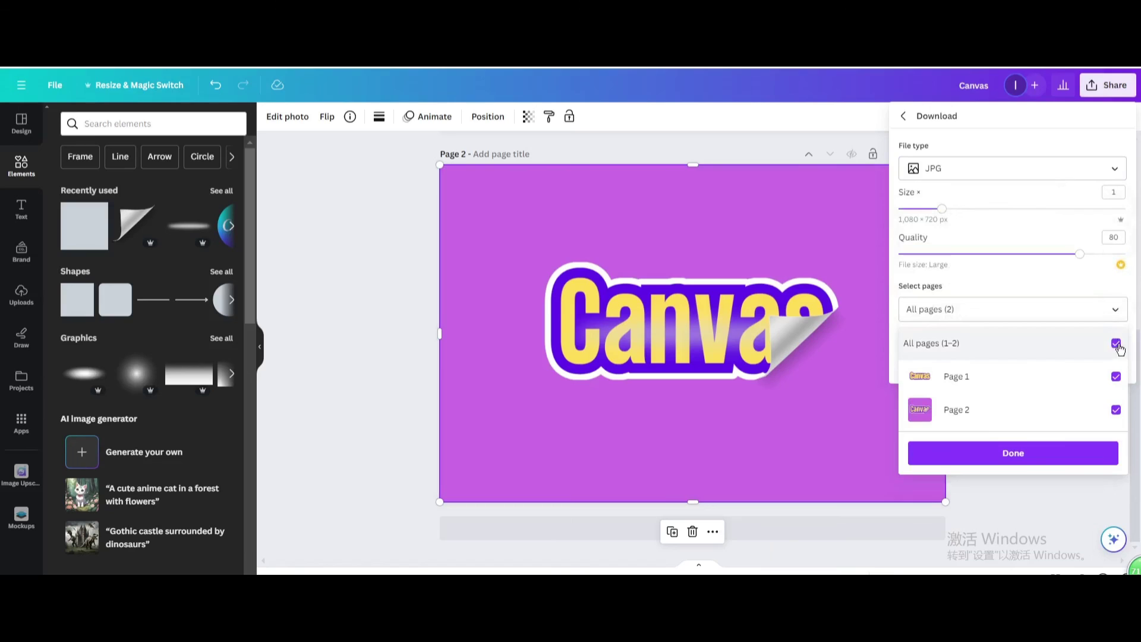
click(1117, 343)
click(1116, 409)
click(1068, 454)
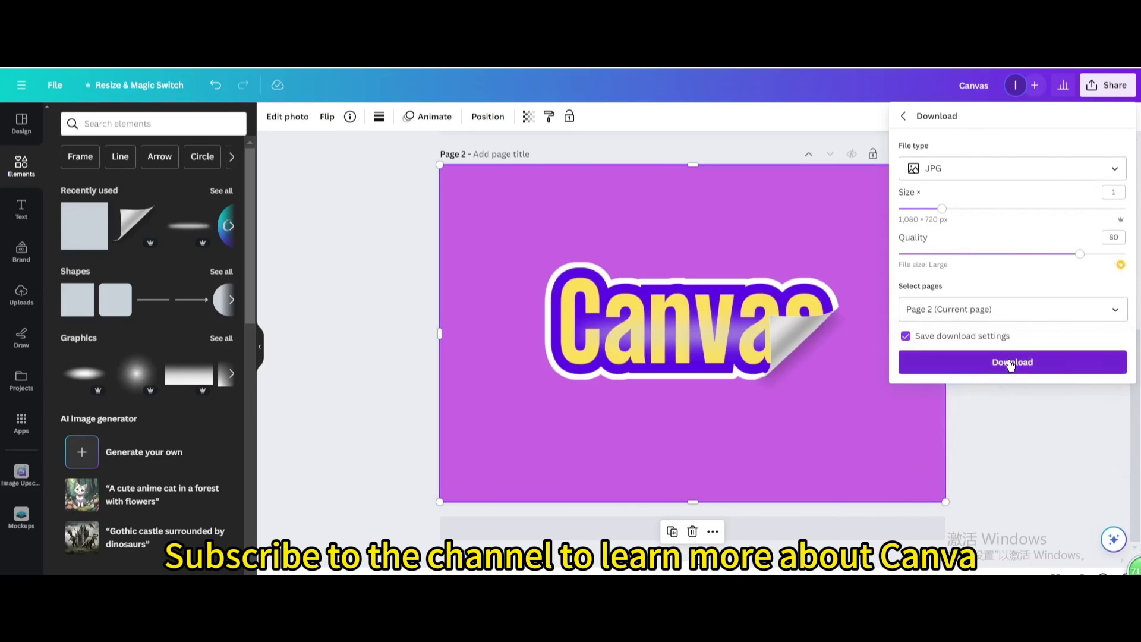